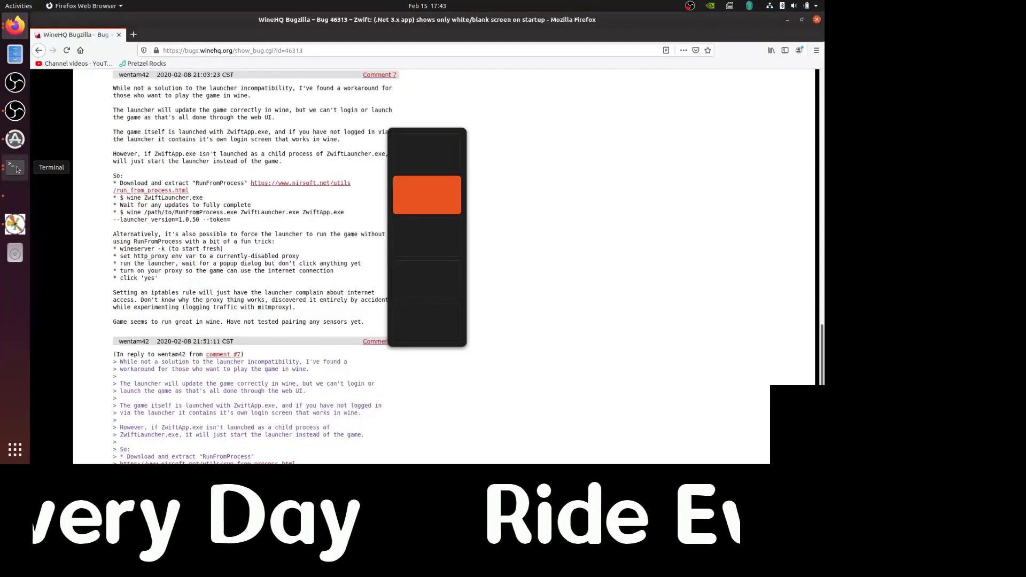
- Search the web for "zwift downlaod" in a new tab and open Zwift's official download page
{"action": "key", "text": "ctrl+t"}
{"action": "type", "text": "zwif"}
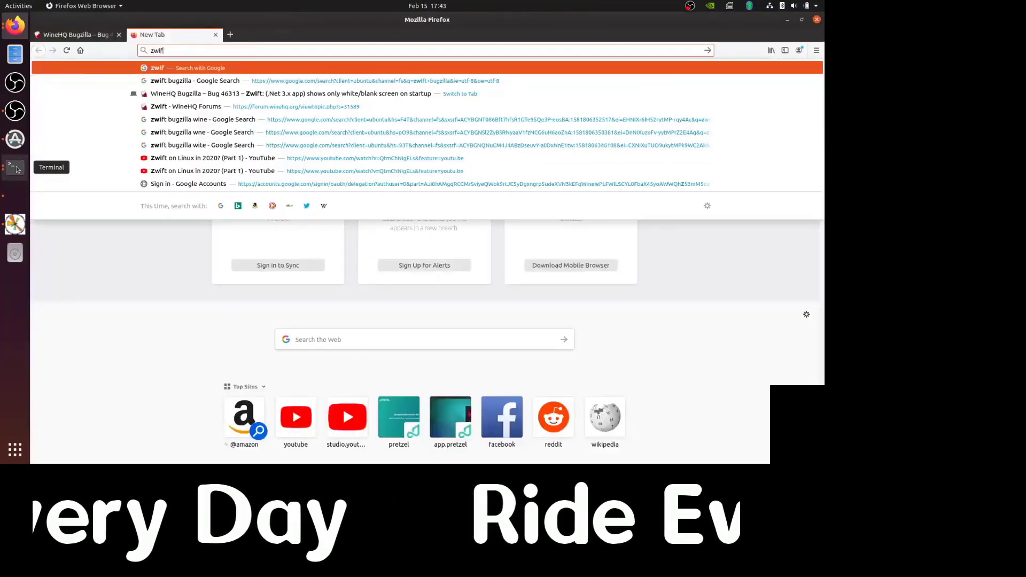
{"action": "type", "text": "t downlaod"}
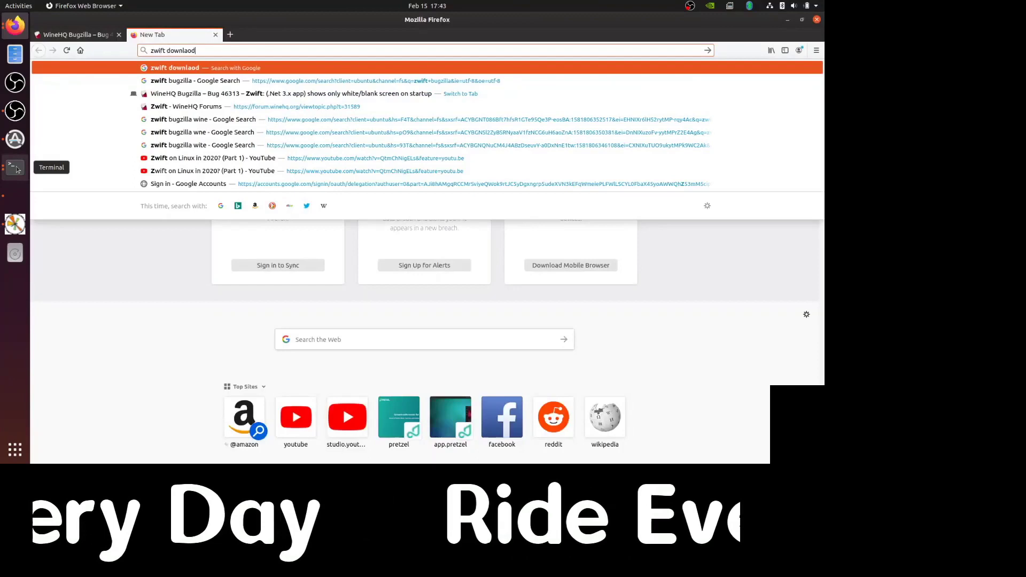
{"action": "key", "text": "Return"}
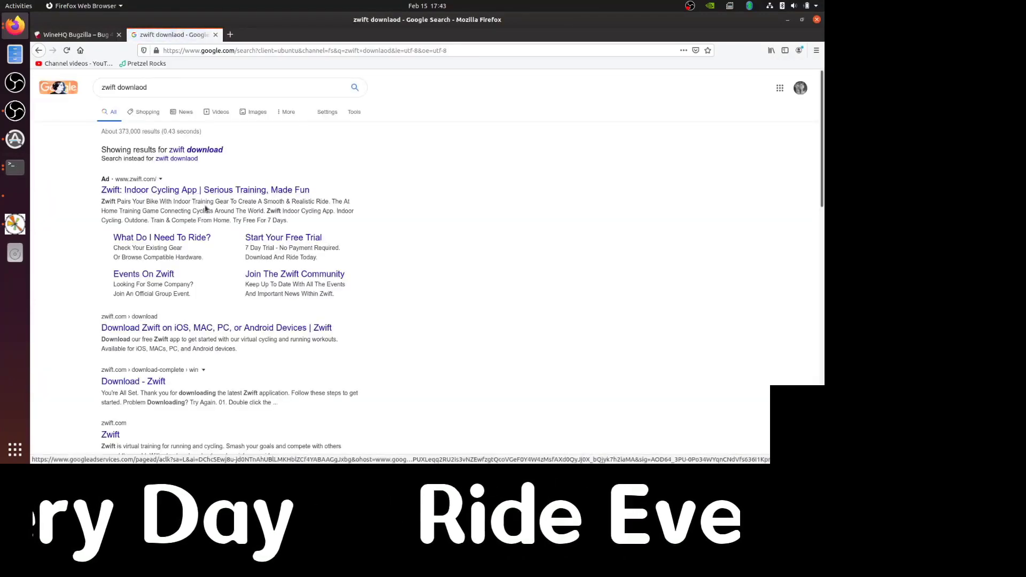
{"action": "left_click", "coordinate": [178, 328]}
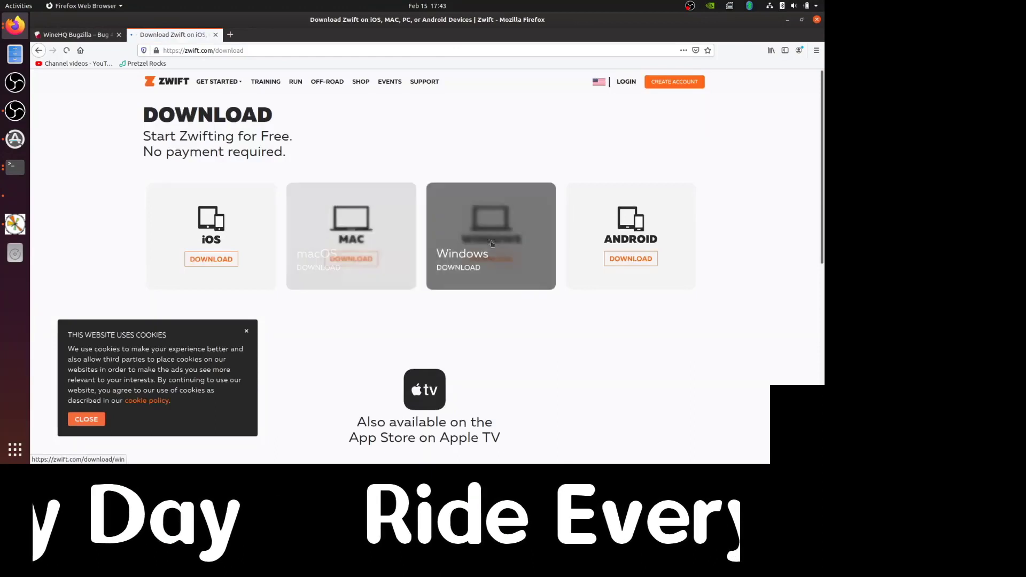
- Save the Windows installer ZwiftSetup.exe, check it in the full downloads list, and close that list
{"action": "left_click", "coordinate": [523, 224]}
{"action": "left_click", "coordinate": [355, 257]}
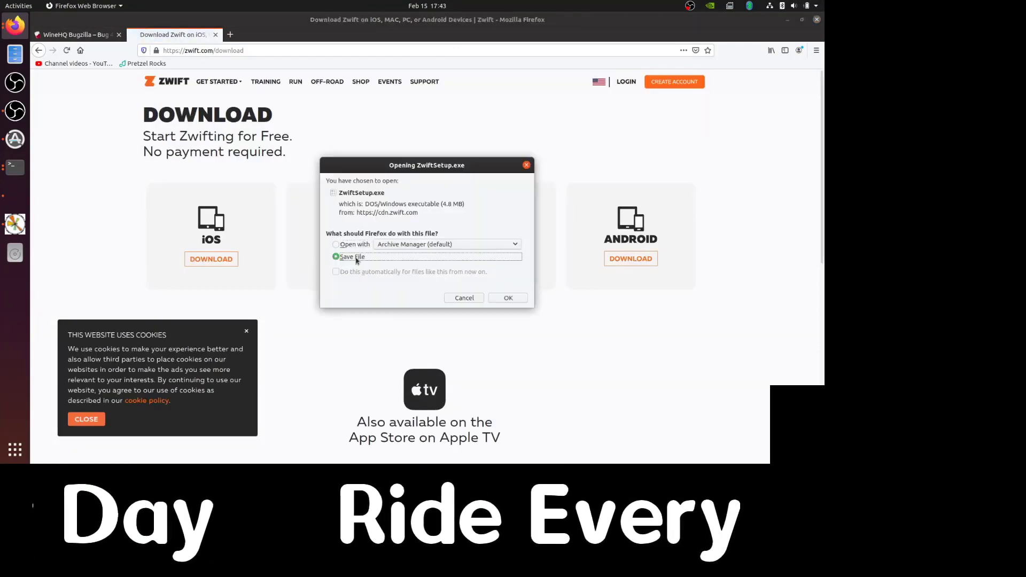
{"action": "left_click", "coordinate": [508, 299]}
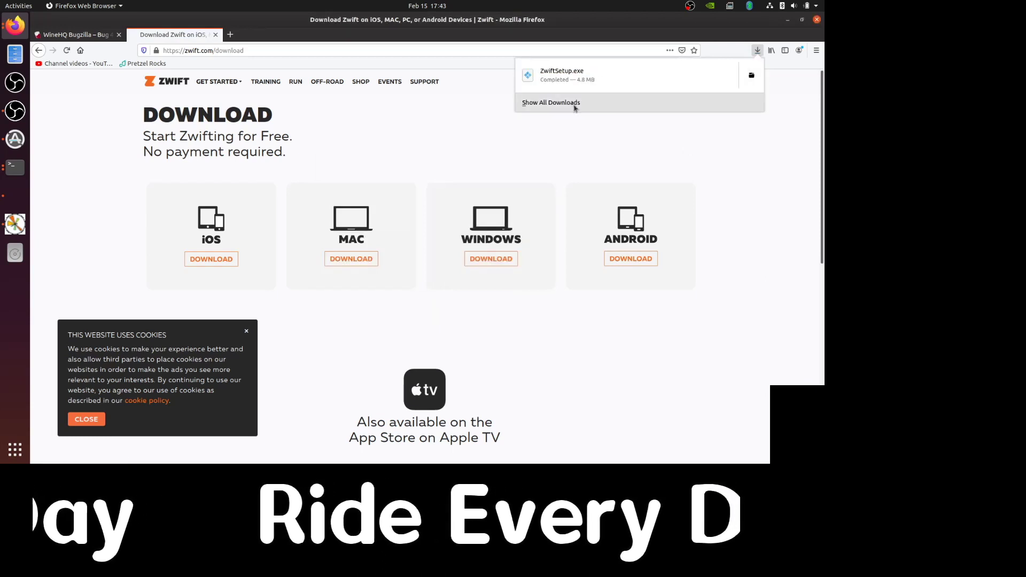
{"action": "left_click", "coordinate": [576, 109]}
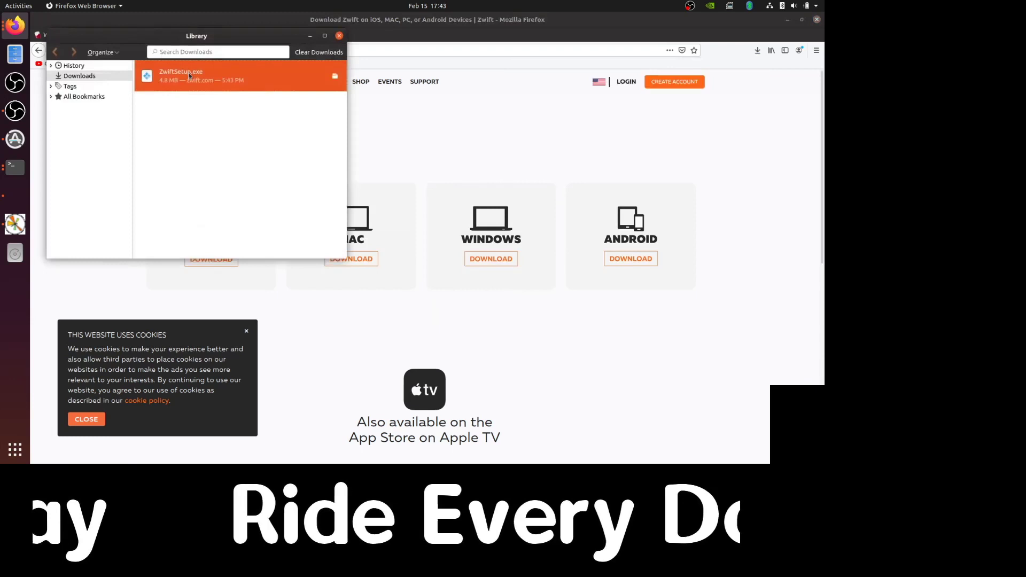
{"action": "key", "text": "ctrl+w"}
- Switch to the terminal, list the home folder, and change into Desktop/ to list its contents
{"action": "key", "text": "ctrl+alt+Down"}
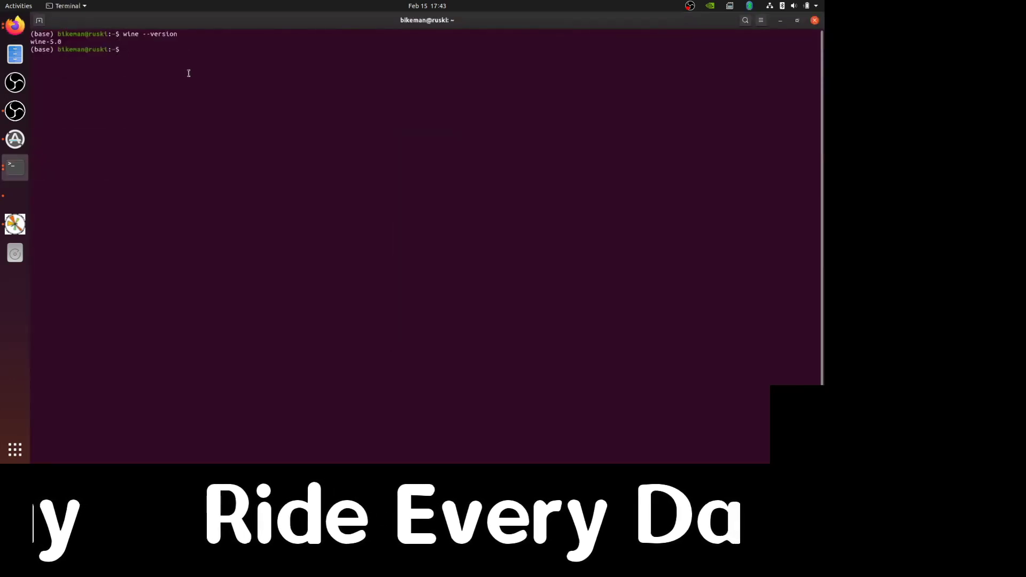
{"action": "type", "text": "mv"}
{"action": "key", "text": "ctrl+c"}
{"action": "type", "text": "l"}
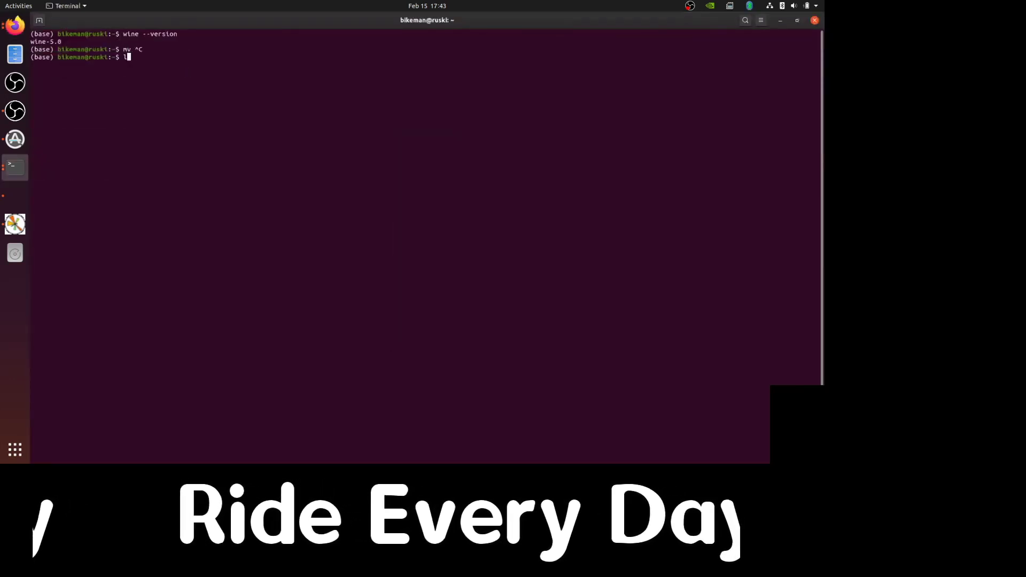
{"action": "type", "text": "s"}
{"action": "key", "text": "Return"}
{"action": "type", "text": "cd Desktop/"}
{"action": "key", "text": "Return"}
{"action": "type", "text": "ls"}
{"action": "key", "text": "Return"}
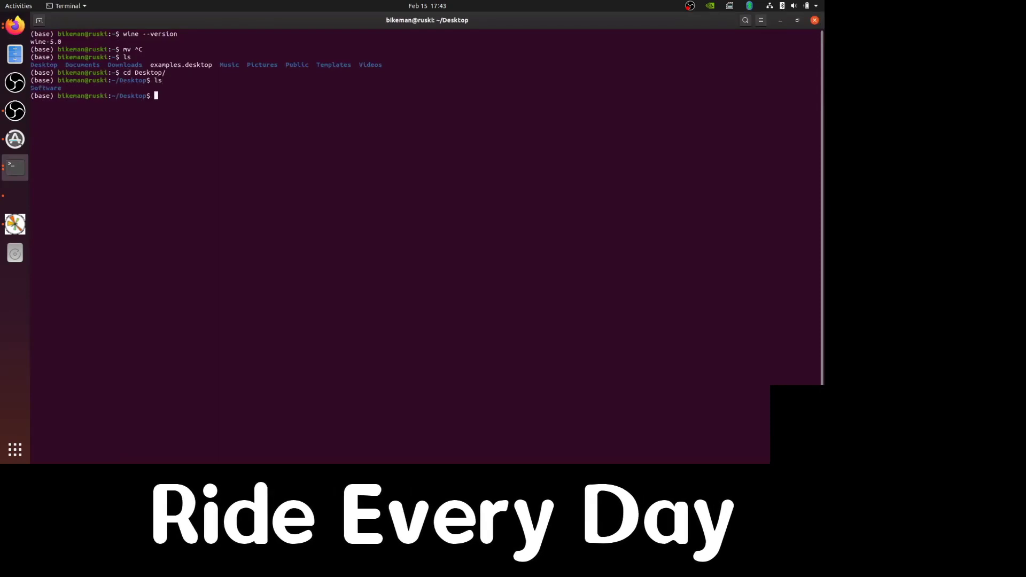
- Clear the terminal, list the Desktop folder, and move ~/Downloads/ZwiftSetup.exe into it
{"action": "type", "text": "clear"}
{"action": "key", "text": "Return"}
{"action": "type", "text": "ls"}
{"action": "key", "text": "Return"}
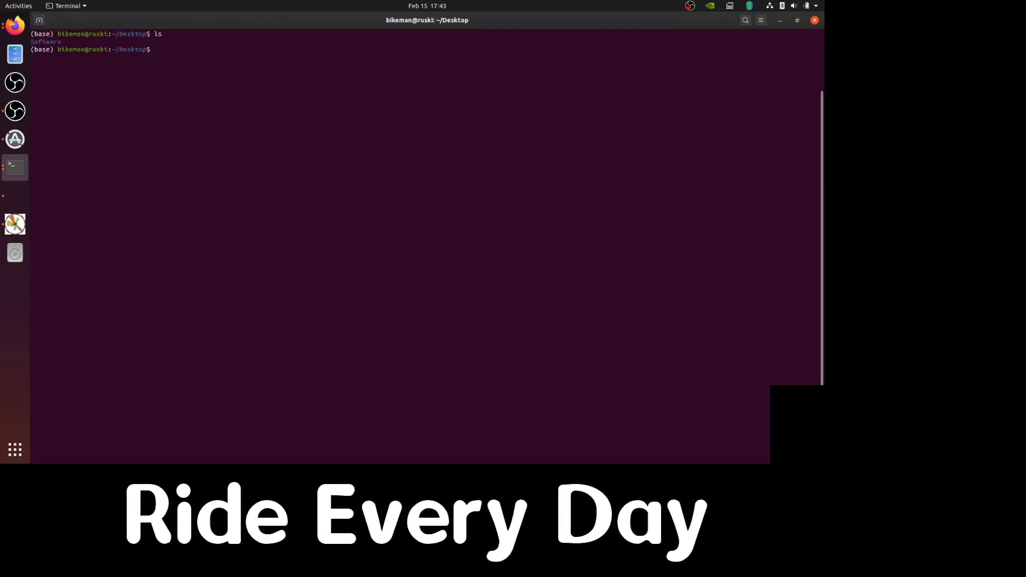
{"action": "type", "text": "mv ~/D"}
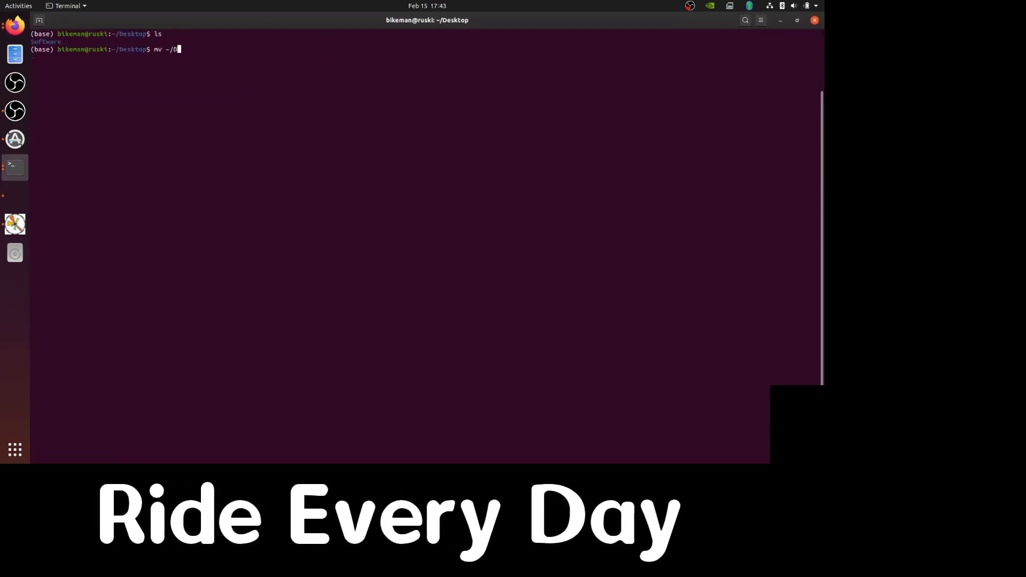
{"action": "type", "text": "ownloads/ZwiftSetup.exe"}
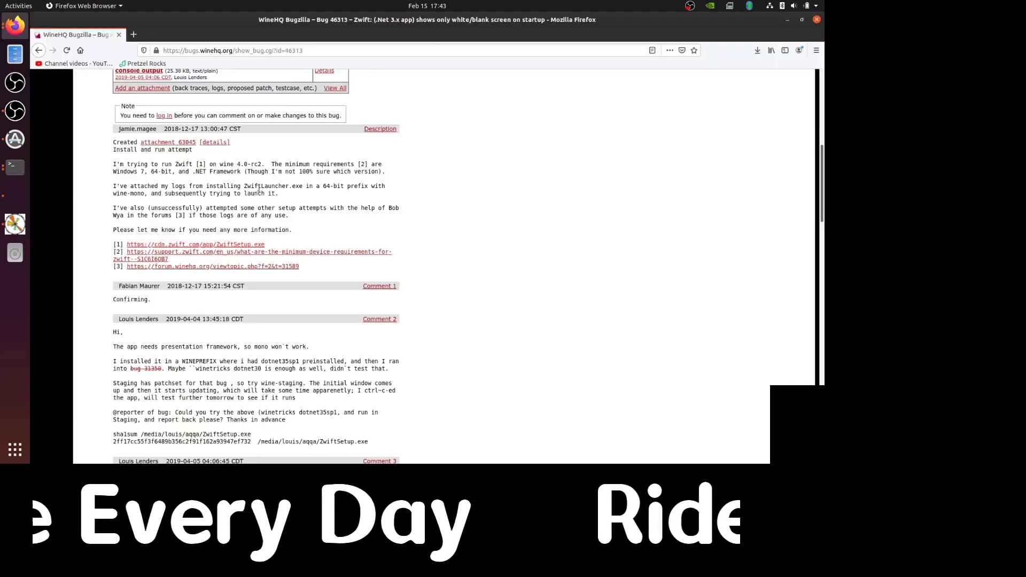
- Switch to Firefox and select the command "winetricks dotnet35sp1 win7" in Comment 3 of the Zwift bug report
{"action": "key", "text": "alt+Tab"}
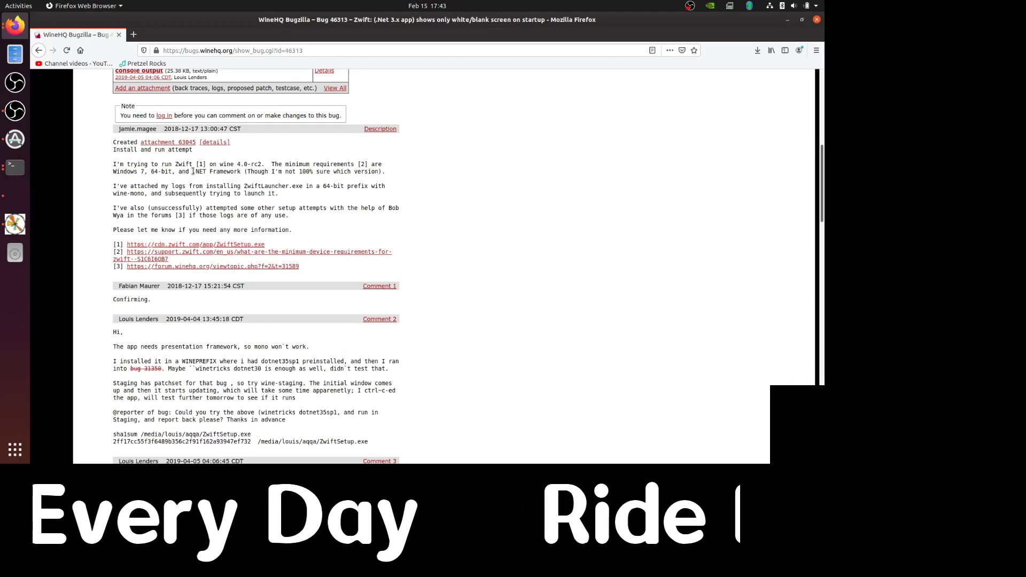
{"action": "scroll", "coordinate": [193, 171], "scroll_direction": "down", "scroll_amount": 3}
{"action": "scroll", "coordinate": [197, 215], "scroll_direction": "down", "scroll_amount": 3}
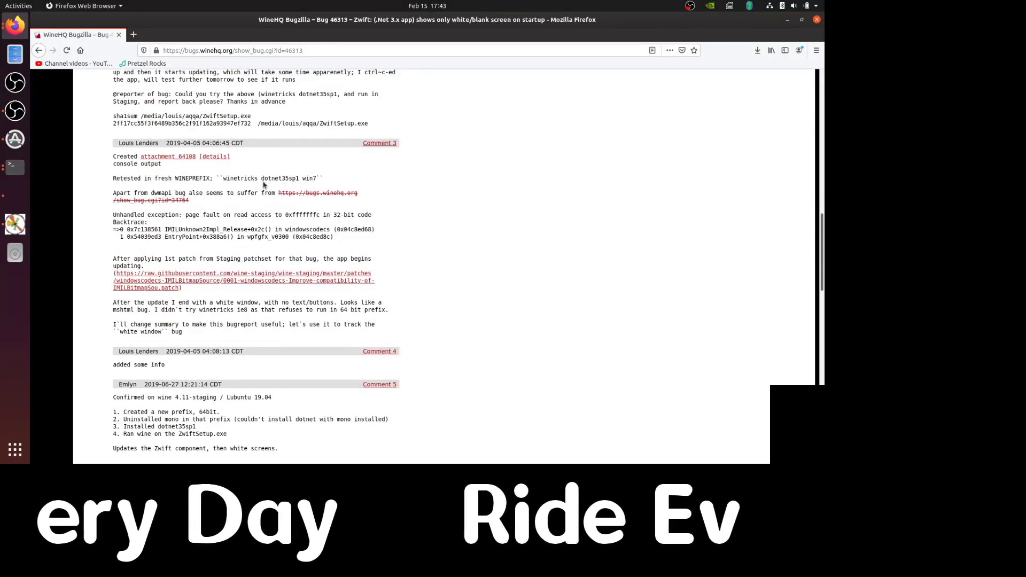
{"action": "left_click_drag", "start_coordinate": [223, 178], "coordinate": [309, 180]}
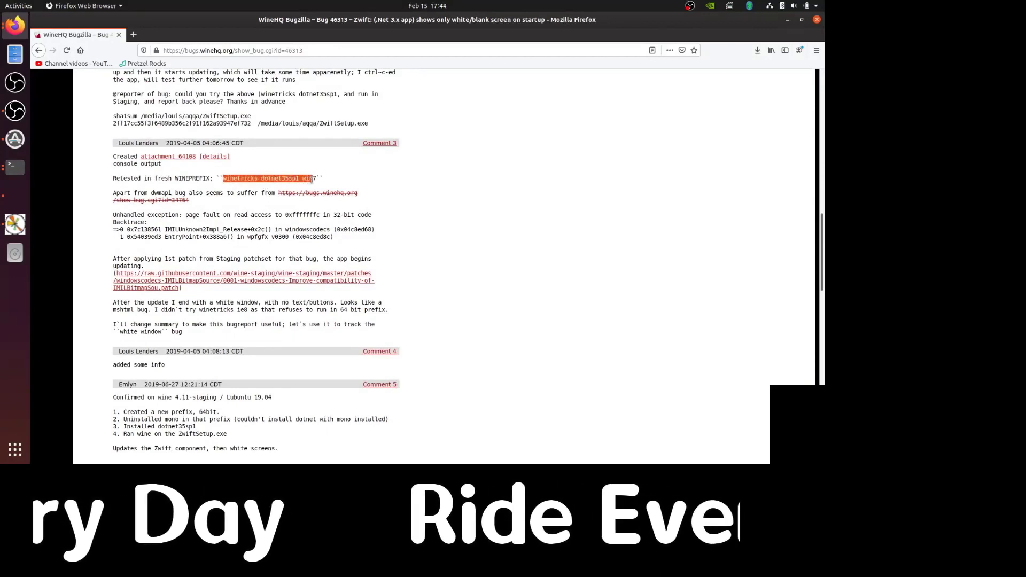
{"action": "scroll", "coordinate": [322, 227], "scroll_direction": "down", "scroll_amount": 1}
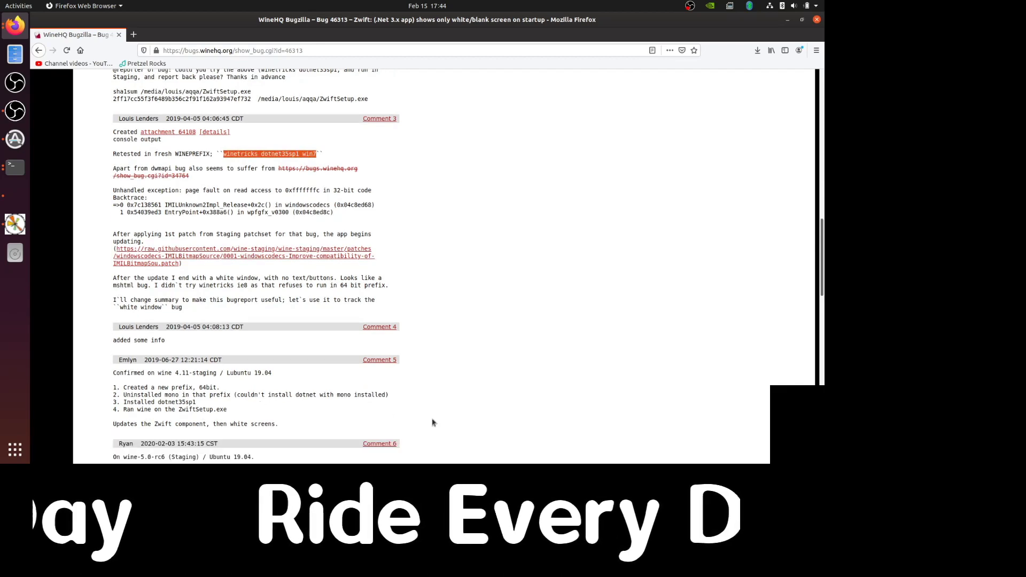
- Search the web for "wine winetricks ubuntu" in a new tab and open the WineHQ Wiki page on Winetricks
{"action": "key", "text": "ctrl+t"}
{"action": "type", "text": "wine wine"}
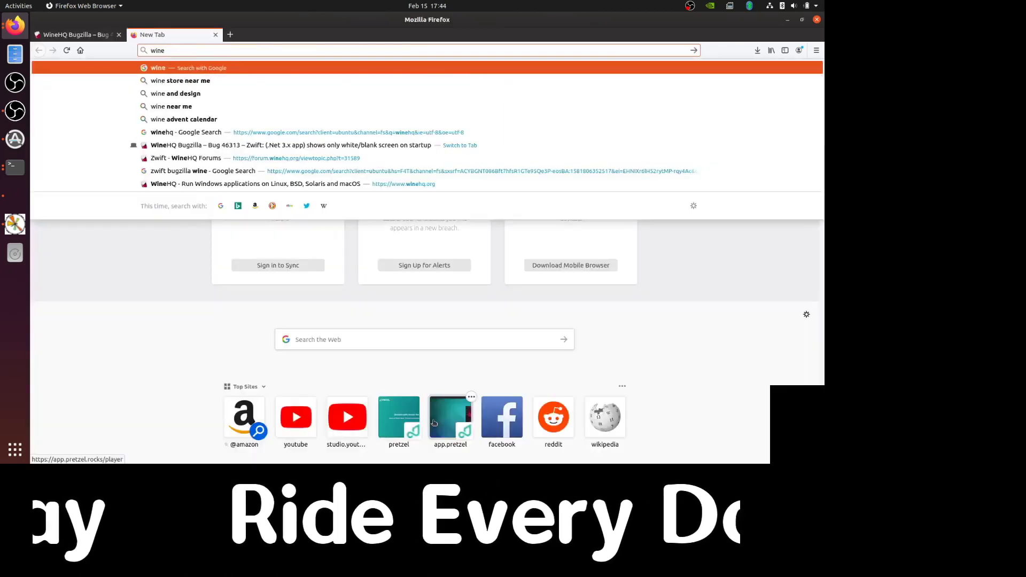
{"action": "type", "text": " winetri"}
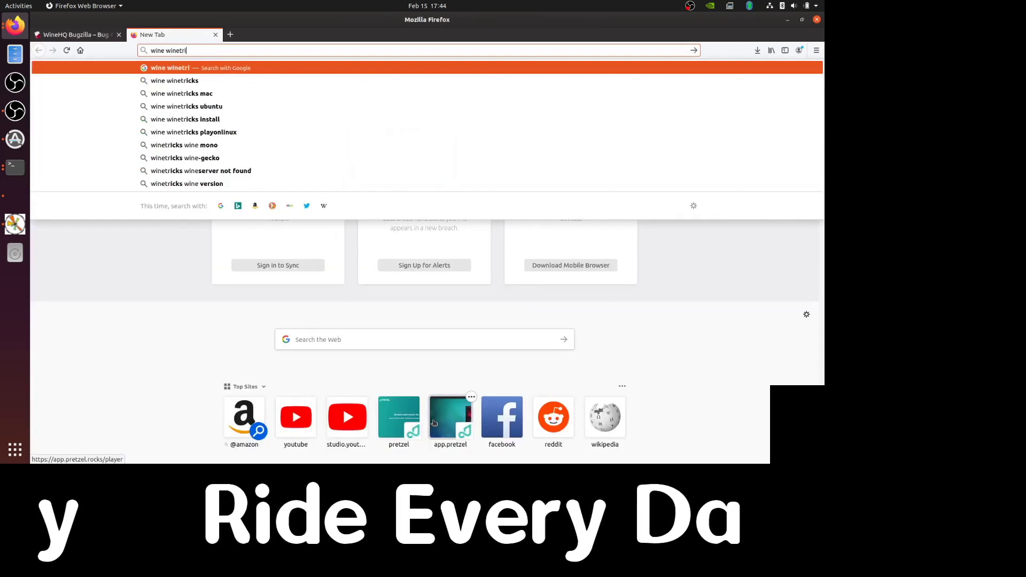
{"action": "type", "text": "cks ubuntu"}
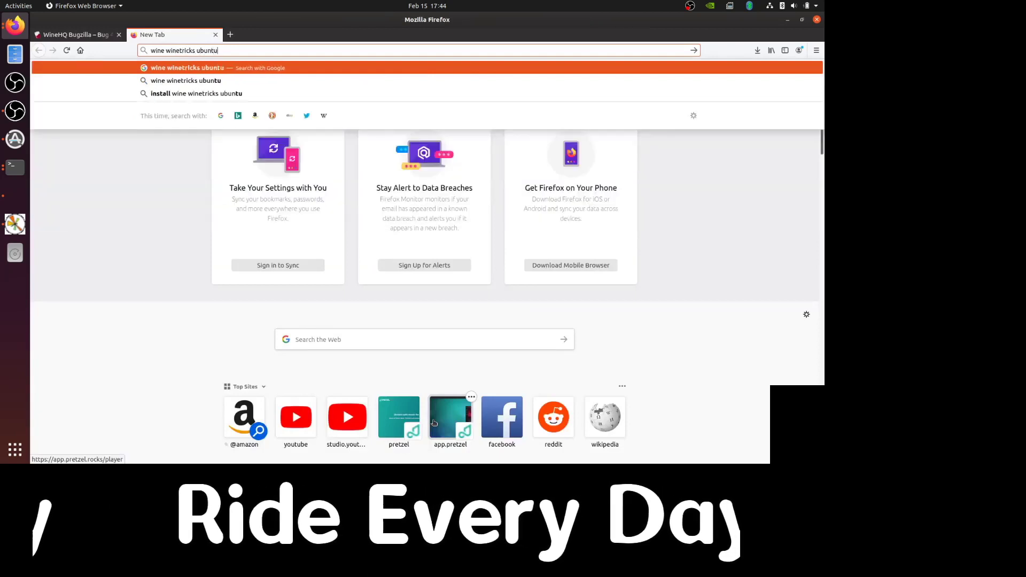
{"action": "key", "text": "Return"}
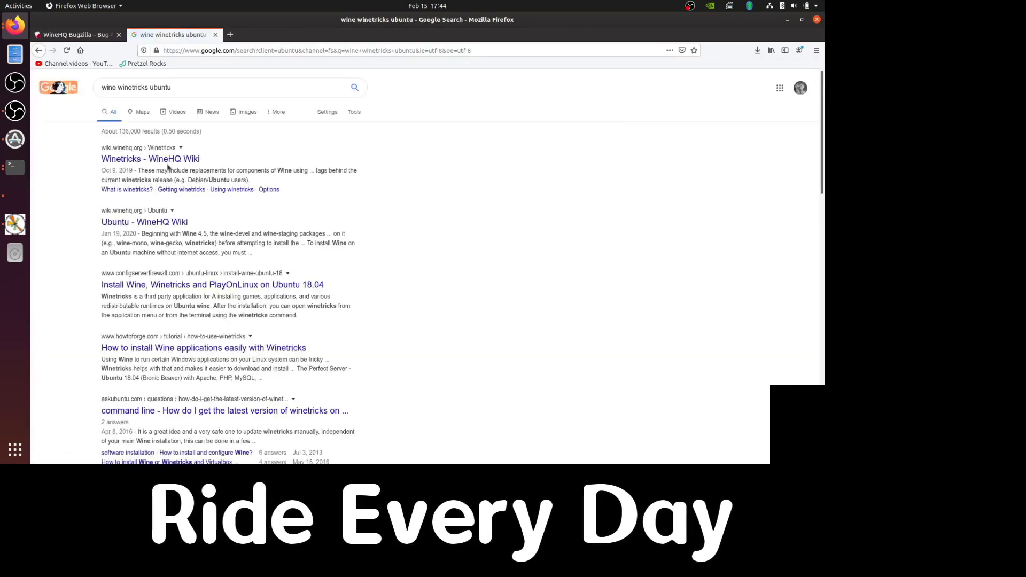
{"action": "left_click", "coordinate": [172, 166]}
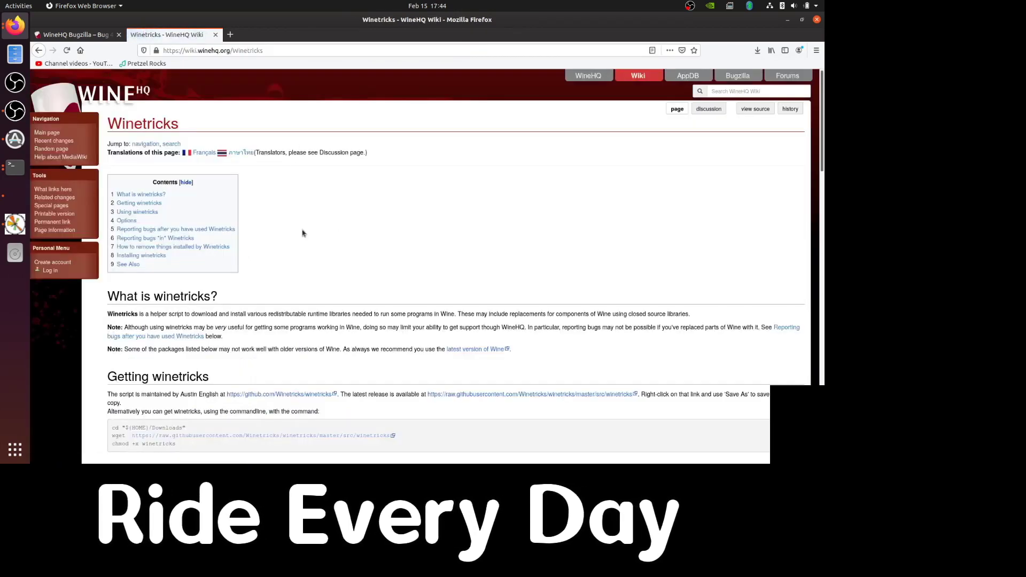
- Copy the cd, wget and chmod commands under "Getting winetricks" and run them in the terminal to download winetricks and make it executable
{"action": "scroll", "coordinate": [303, 233], "scroll_direction": "down", "scroll_amount": 3}
{"action": "scroll", "coordinate": [300, 235], "scroll_direction": "down", "scroll_amount": 4}
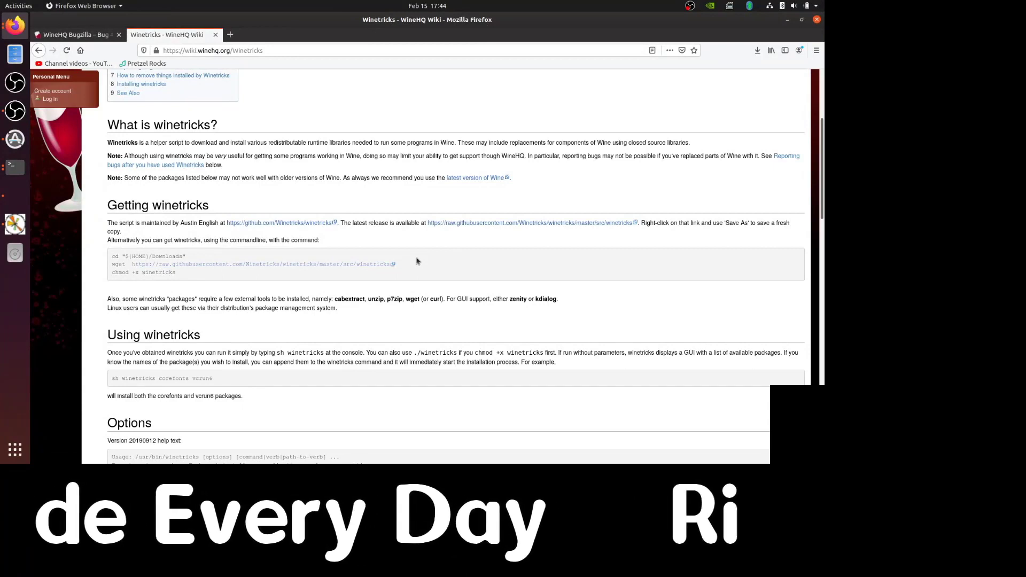
{"action": "scroll", "coordinate": [418, 260], "scroll_direction": "down", "scroll_amount": 2}
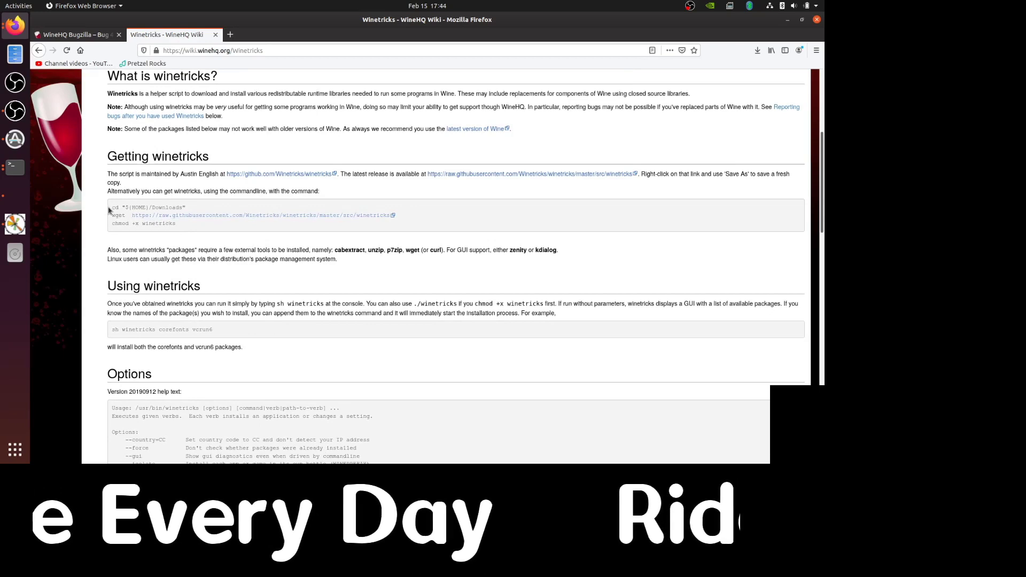
{"action": "left_click_drag", "start_coordinate": [110, 210], "coordinate": [179, 224]}
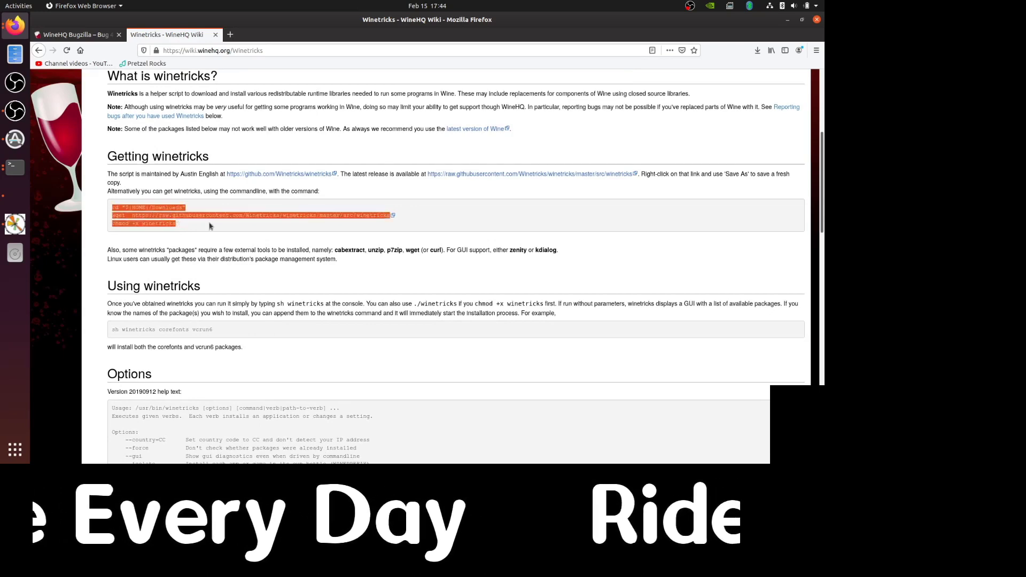
{"action": "key", "text": "ctrl+alt+Up"}
{"action": "key", "text": "ctrl+alt+Down"}
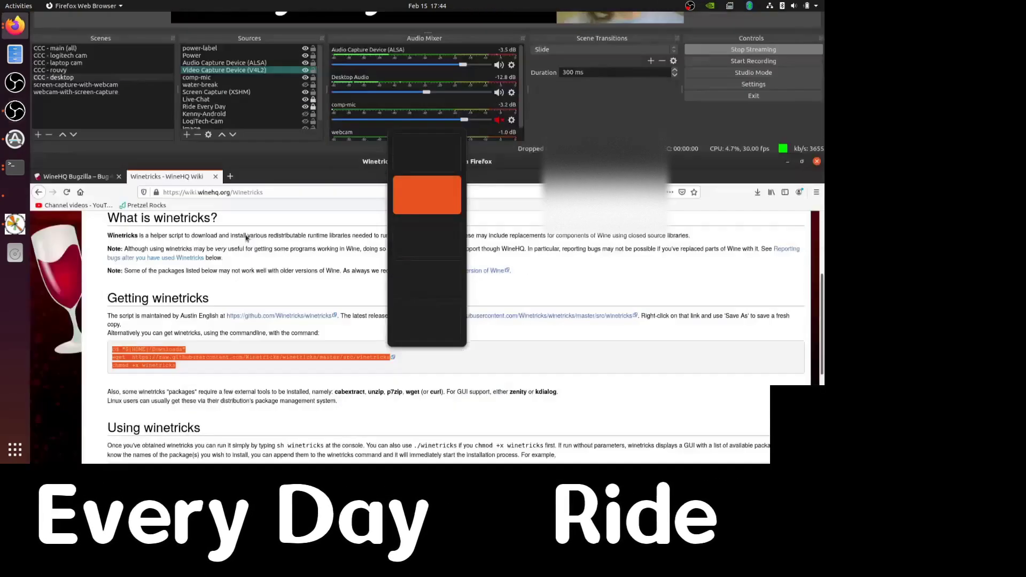
{"action": "key", "text": "ctrl+alt+Down"}
{"action": "key", "text": "ctrl+shift+v"}
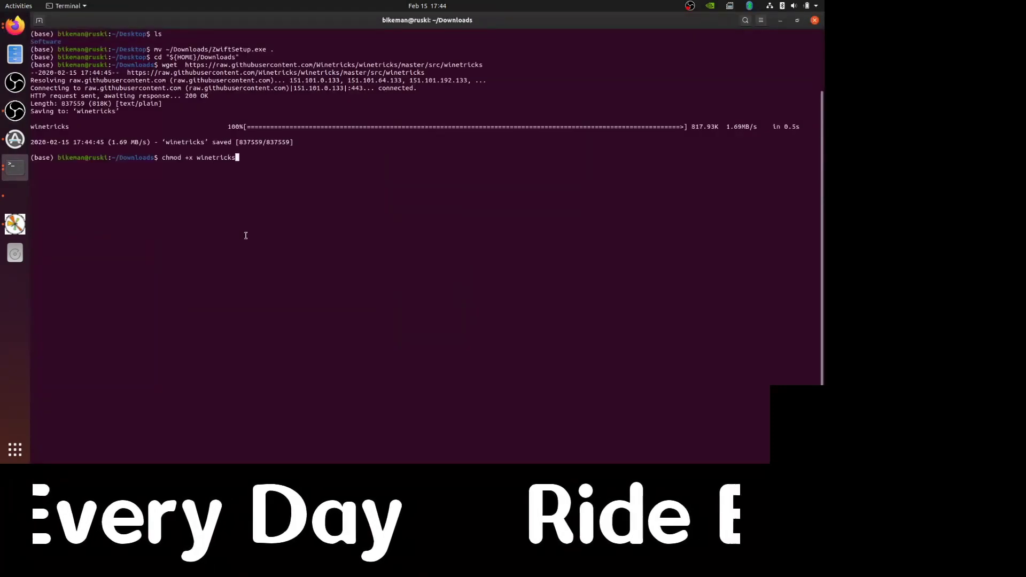
{"action": "key", "text": "Return"}
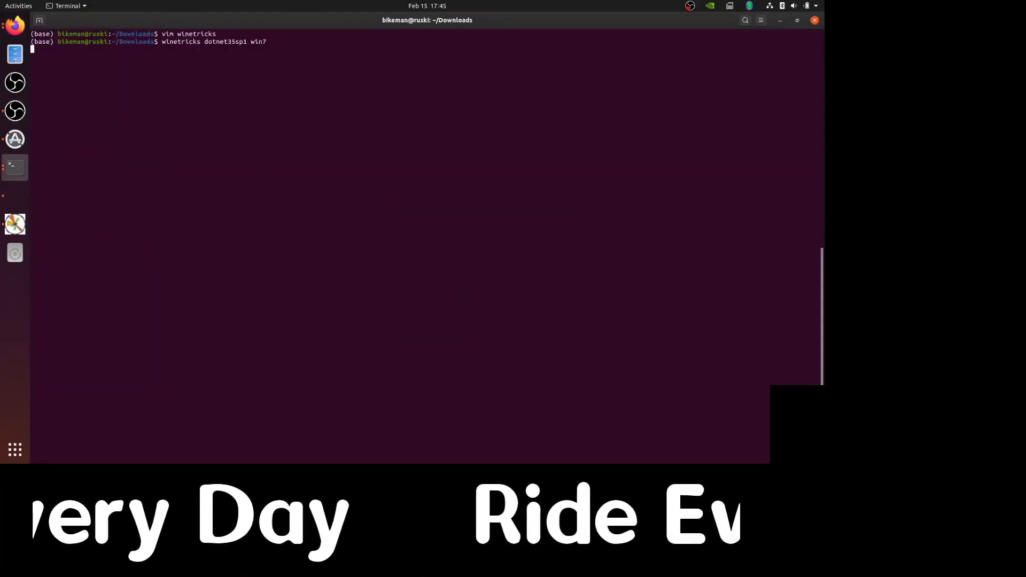
- Run the downloaded script from the current folder as ./winetricks dotnet35sp1 win7
{"action": "key", "text": "Return"}
{"action": "key", "text": "Up"}
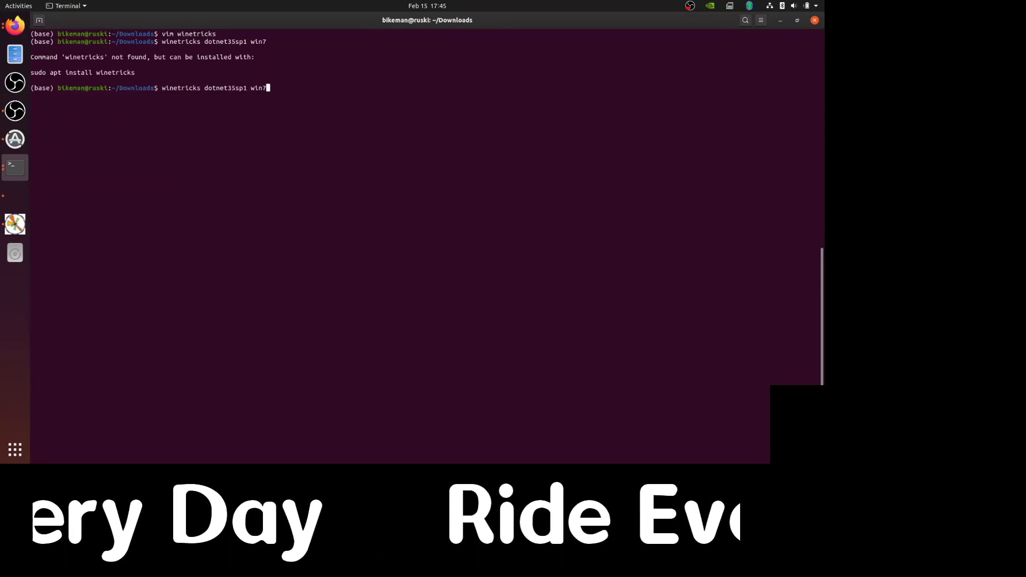
{"action": "key", "text": "Home"}
{"action": "type", "text": "./"}
{"action": "key", "text": "Return"}
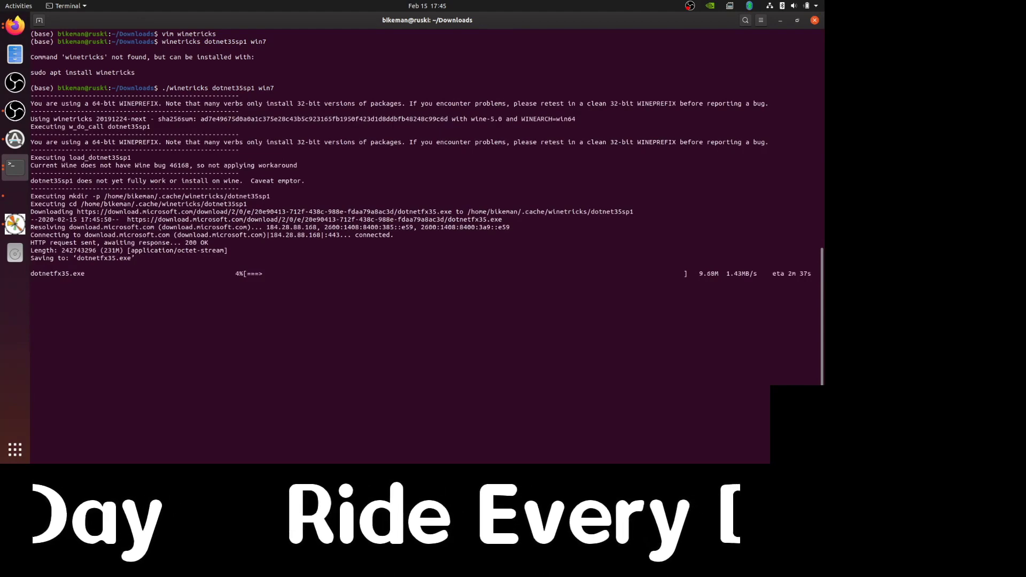
- Switch to Firefox and read Comment 5 of the Zwift bug report, plus NirSoft's RunFromProcess page down to its download link
{"action": "key", "text": "alt+Tab"}
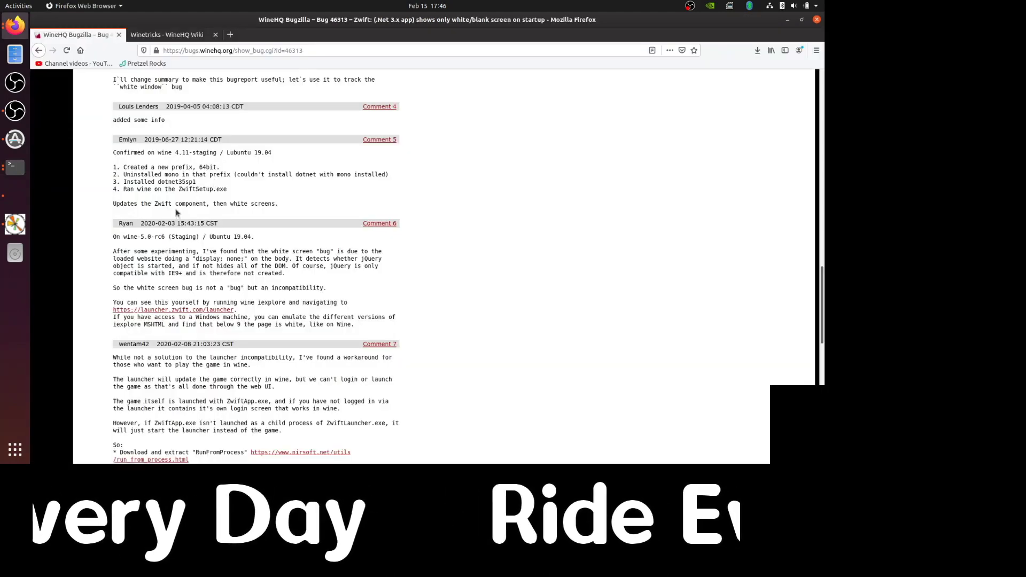
{"action": "left_click_drag", "start_coordinate": [278, 203], "coordinate": [104, 157]}
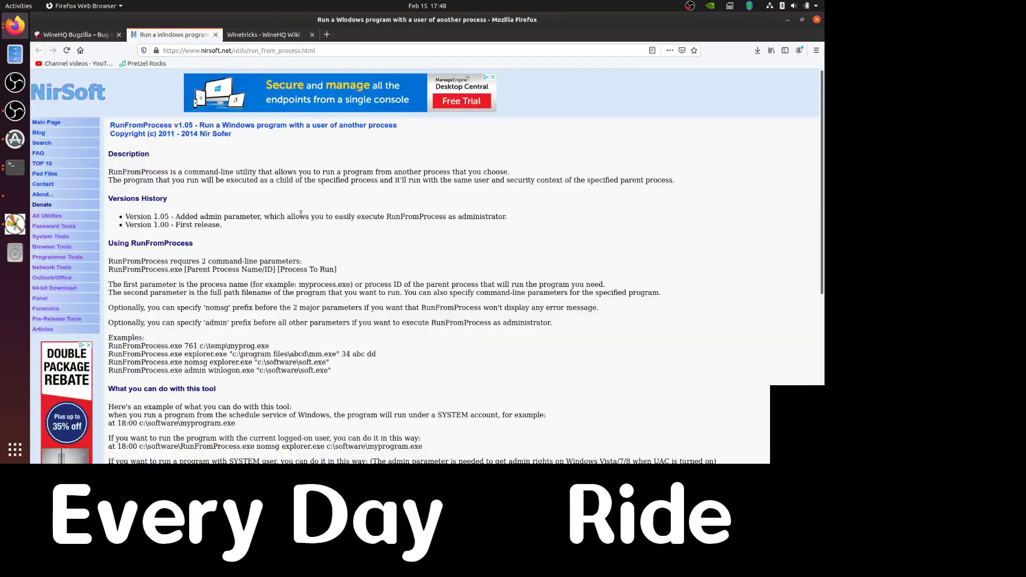
{"action": "scroll", "coordinate": [301, 213], "scroll_direction": "down", "scroll_amount": 2}
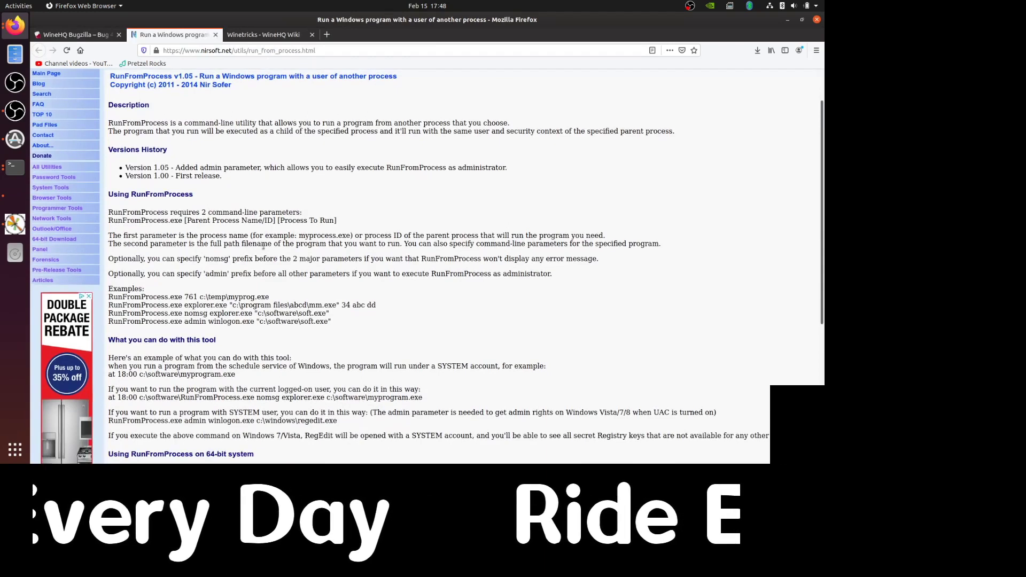
{"action": "scroll", "coordinate": [273, 252], "scroll_direction": "down", "scroll_amount": 9}
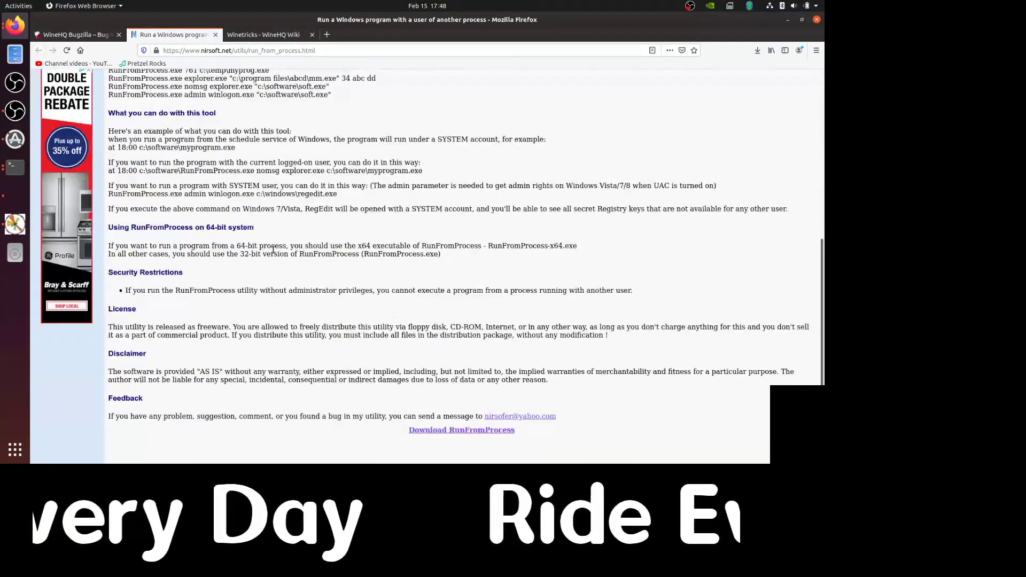
- Try to save the file behind the Download RunFromProcess link from the browser
{"action": "left_click", "coordinate": [429, 430]}
{"action": "right_click", "coordinate": [452, 430]}
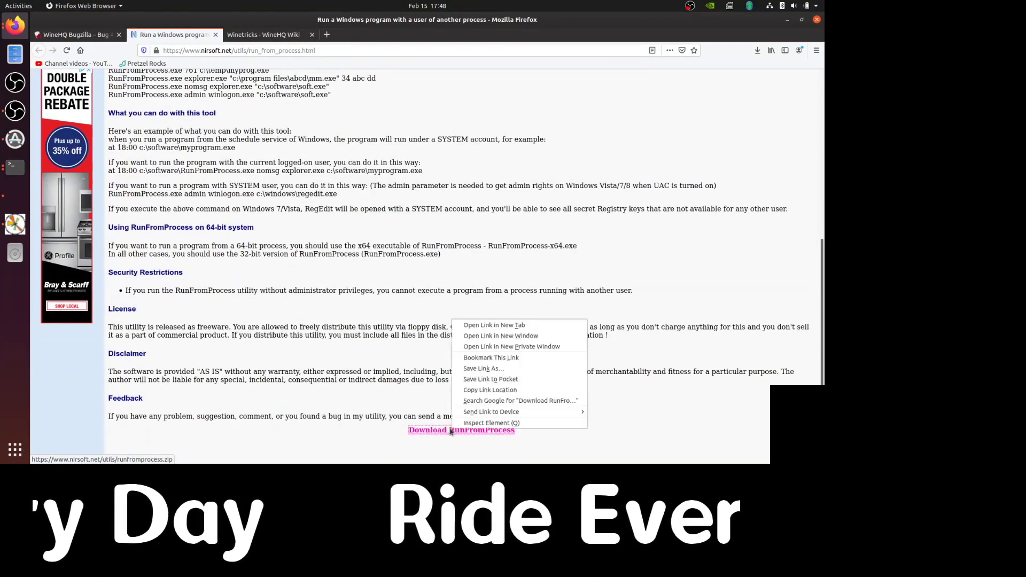
{"action": "left_click", "coordinate": [488, 369]}
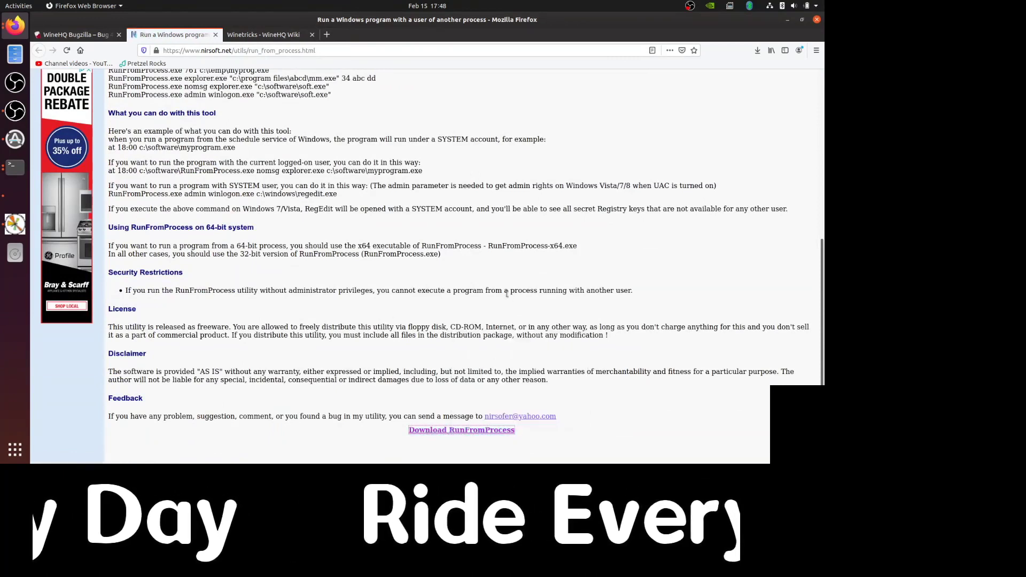
{"action": "key", "text": "Return"}
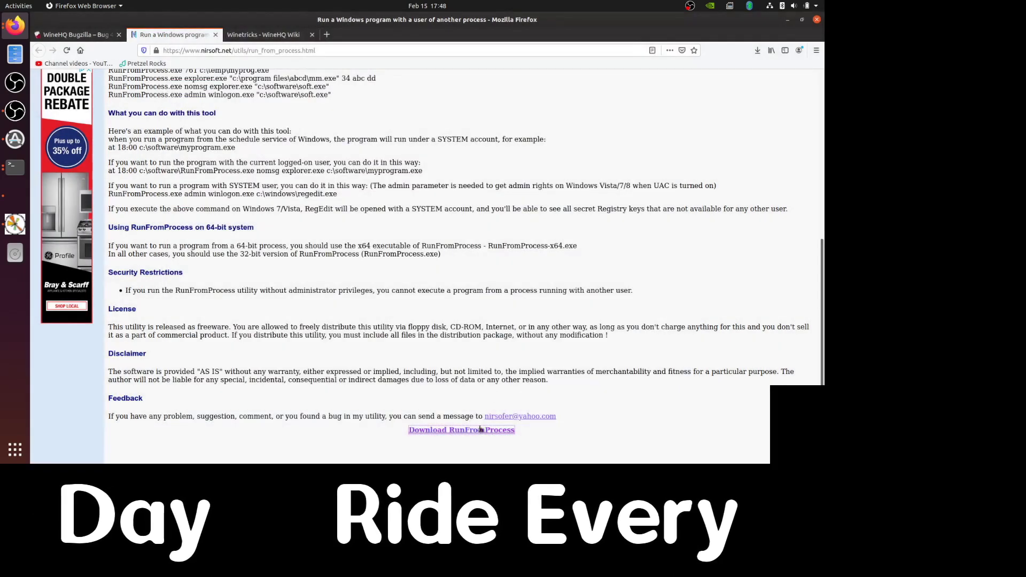
{"action": "right_click", "coordinate": [473, 435]}
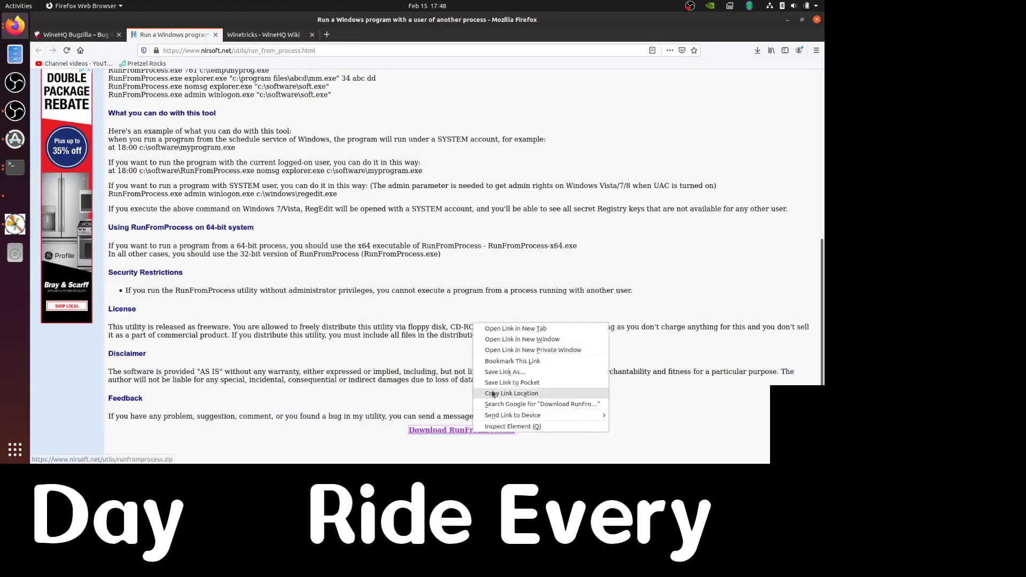
{"action": "left_click", "coordinate": [511, 394]}
{"action": "key", "text": "alt+Tab"}
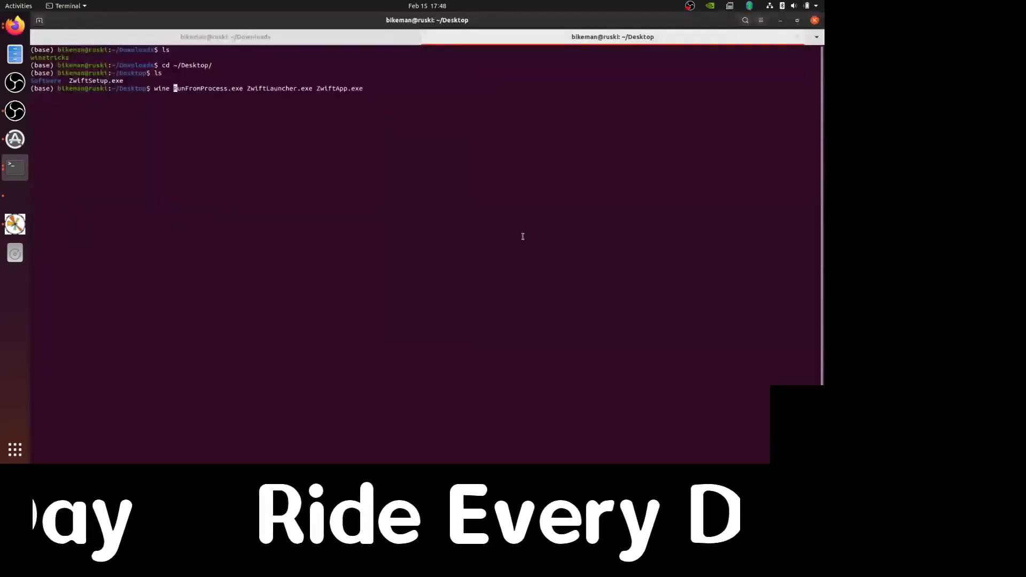
{"action": "key", "text": "ctrl+shift+t"}
{"action": "type", "text": "cd"}
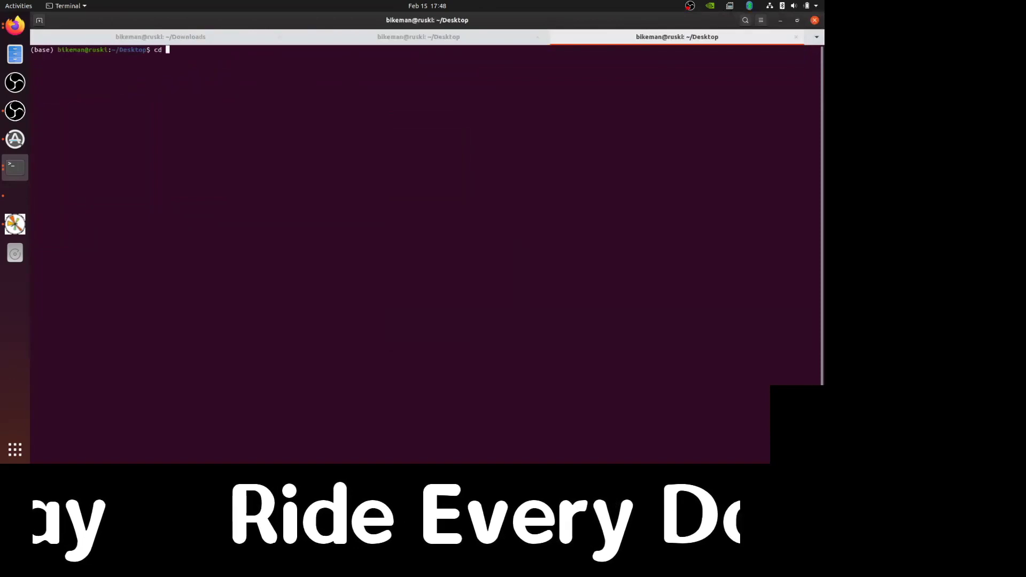
{"action": "key", "text": "ctrl+c"}
{"action": "type", "text": "wget"}
{"action": "key", "text": "ctrl+shift+v"}
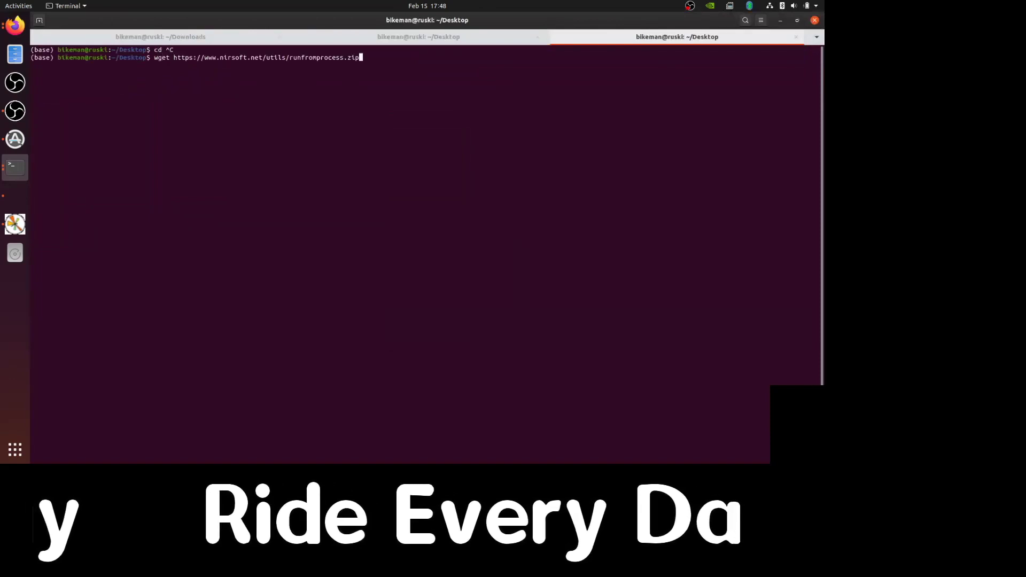
{"action": "key", "text": "Return"}
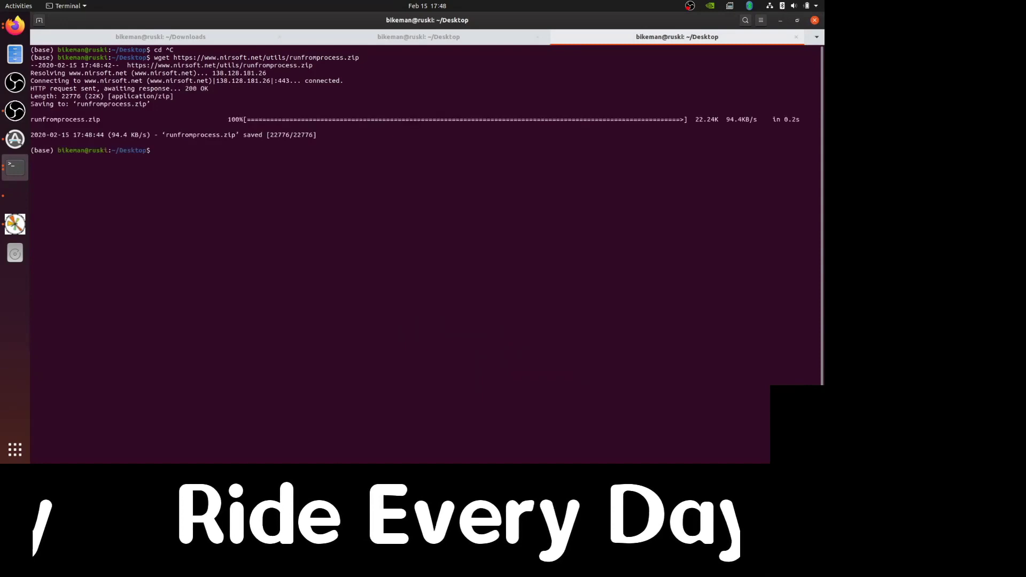
- Unzip runfromprocess.zip in ~/Desktop and list the folder's contents
{"action": "type", "text": "unzip r"}
{"action": "key", "text": "Tab"}
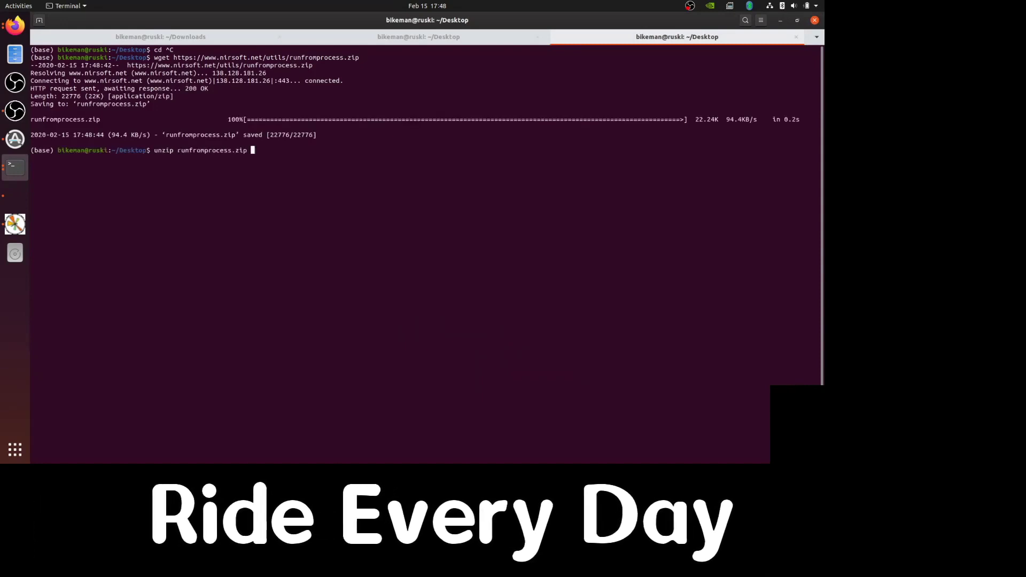
{"action": "key", "text": "Return"}
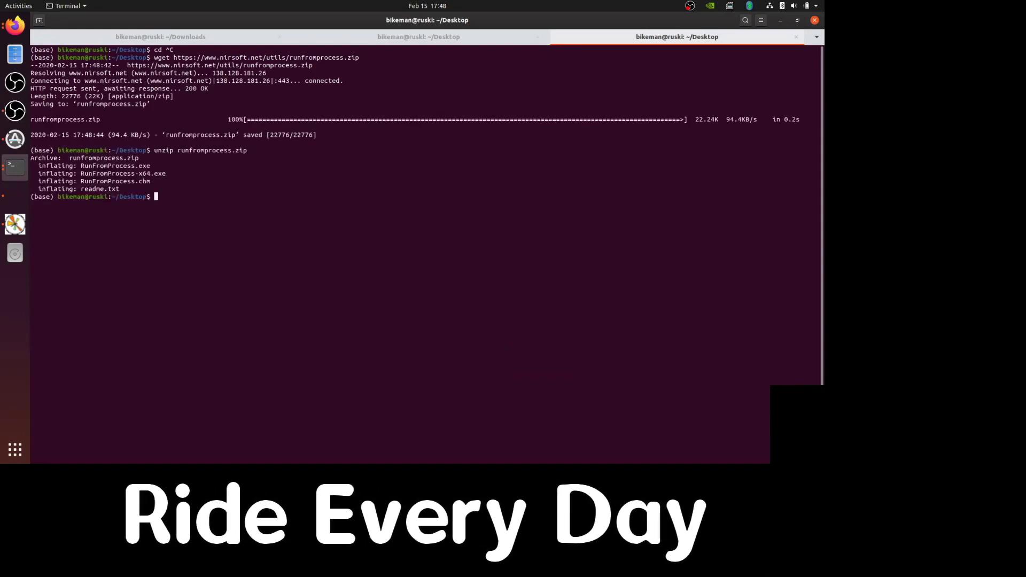
{"action": "type", "text": "ls"}
{"action": "key", "text": "Return"}
- Create a RunFromProcess directory, move the RunFromProcess* files into it with mv, and list the folder
{"action": "type", "text": "m"}
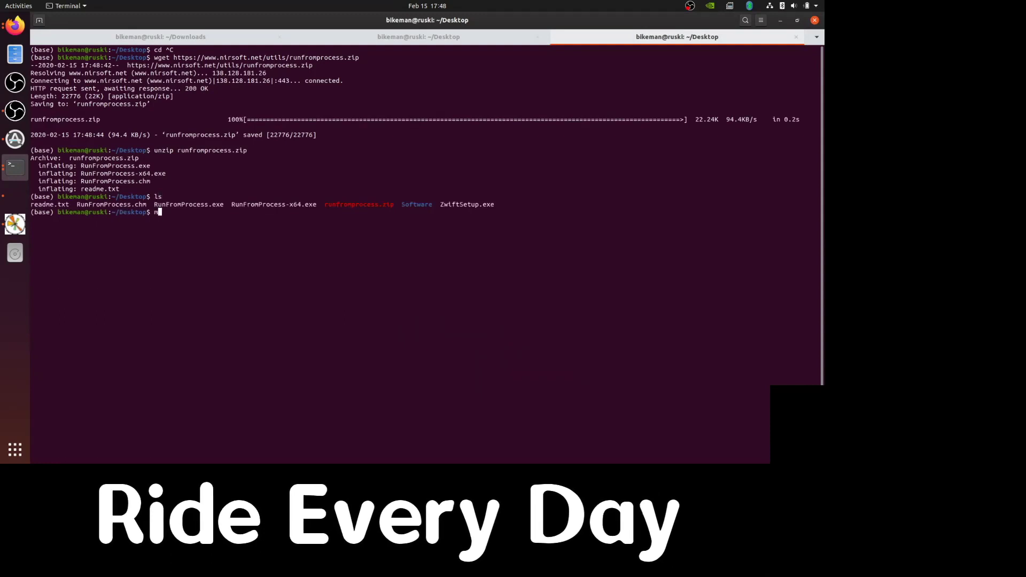
{"action": "type", "text": "kdir Ru"}
{"action": "key", "text": "Tab"}
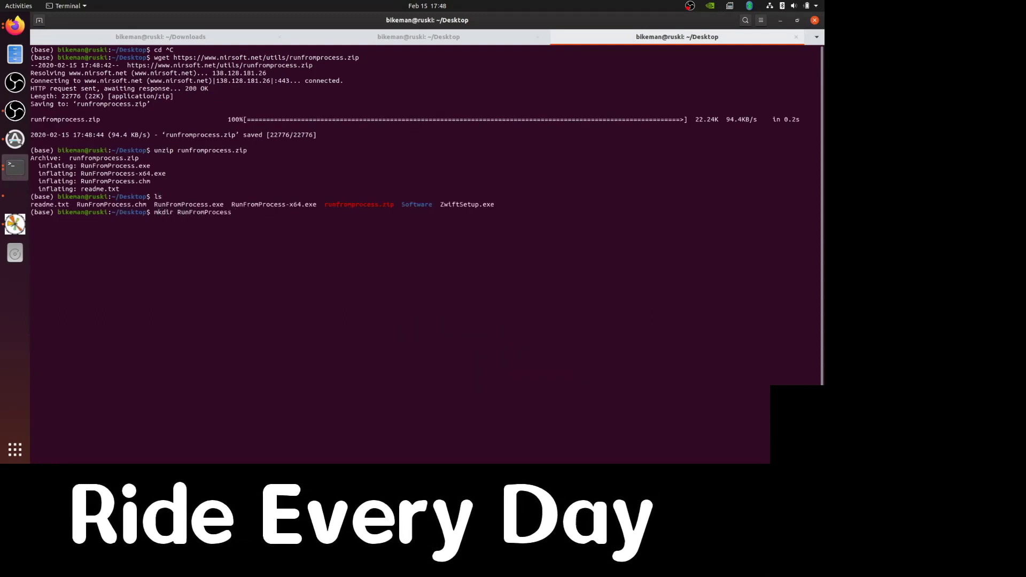
{"action": "key", "text": "Return"}
{"action": "type", "text": "mv Ru"}
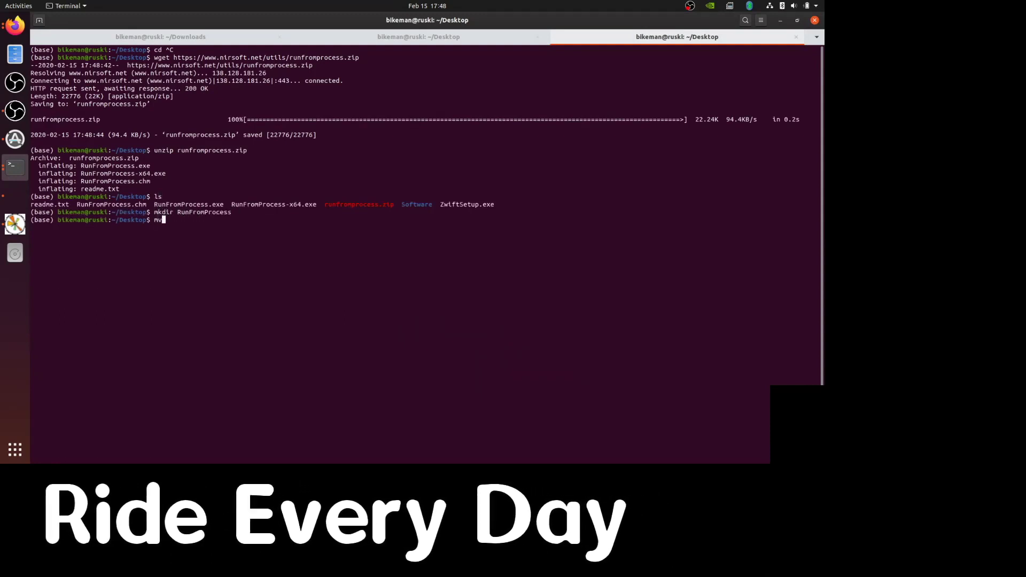
{"action": "key", "text": "Tab"}
{"action": "type", "text": "* Ru"}
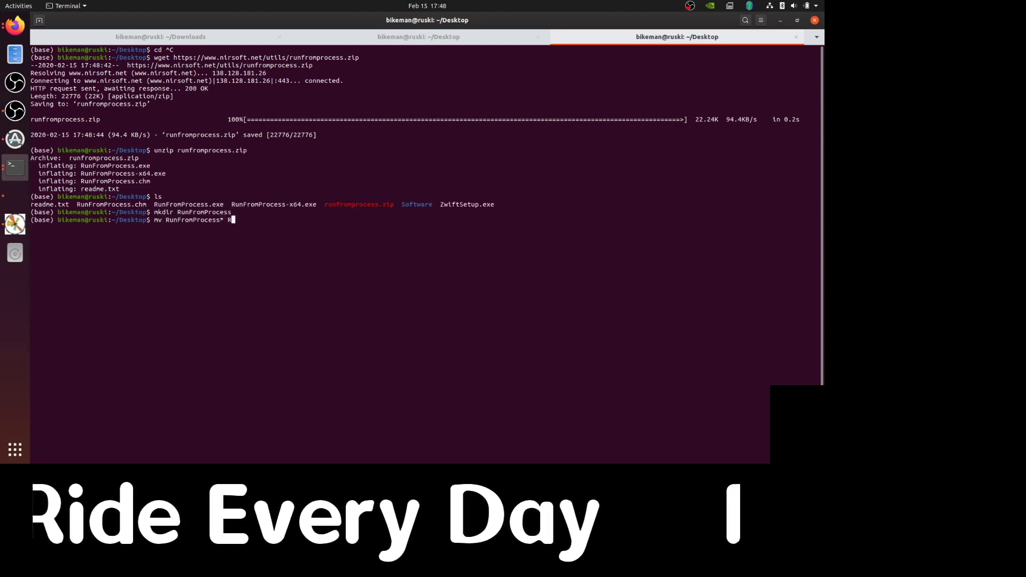
{"action": "key", "text": "Tab"}
{"action": "key", "text": "Return"}
{"action": "type", "text": "ls"}
{"action": "key", "text": "Return"}
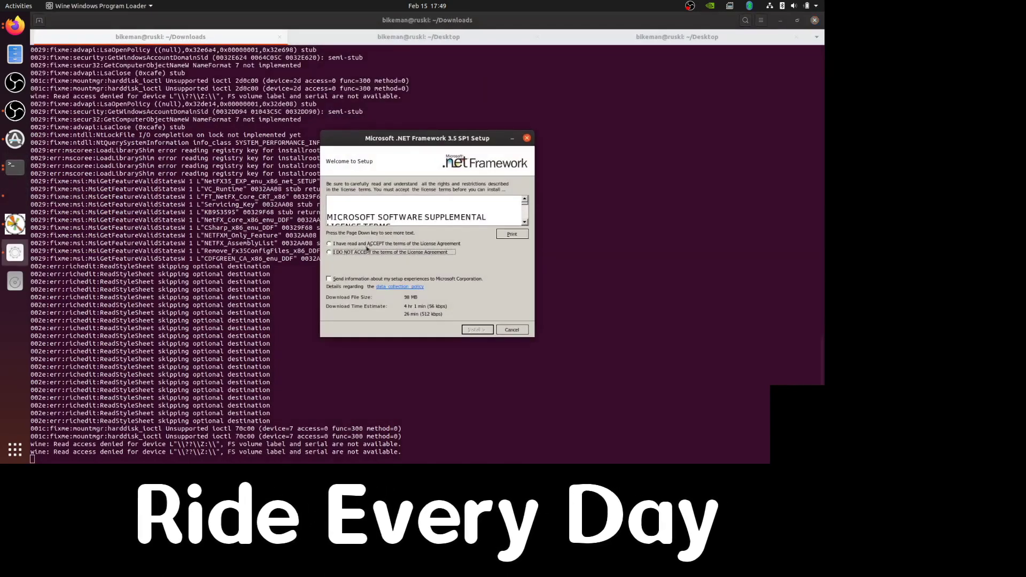
- Accept the Microsoft .NET Framework 3.5 SP1 license, install it, exit its setup, and return to the ~/Downloads terminal session
{"action": "left_click", "coordinate": [367, 247]}
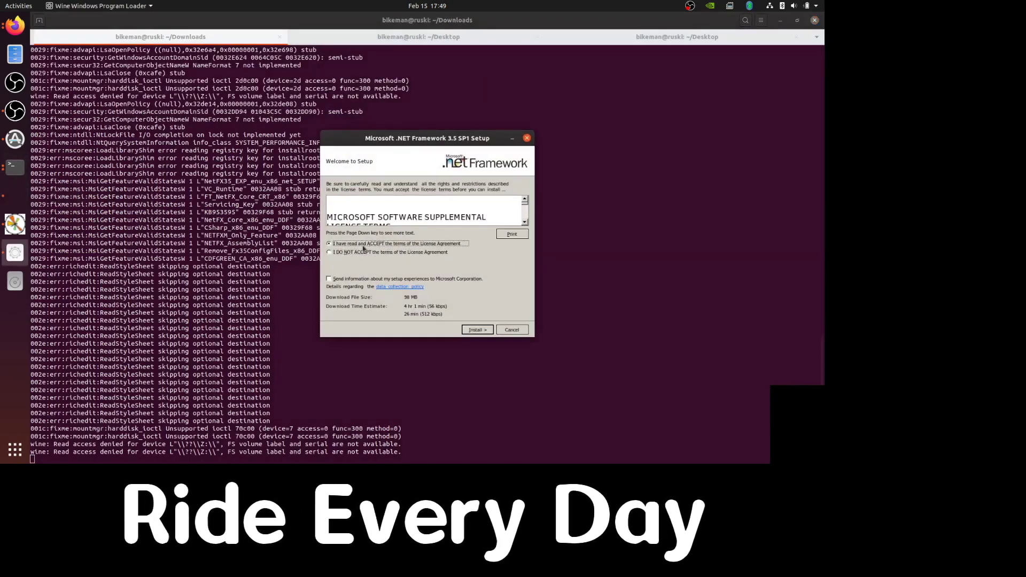
{"action": "left_click", "coordinate": [482, 333]}
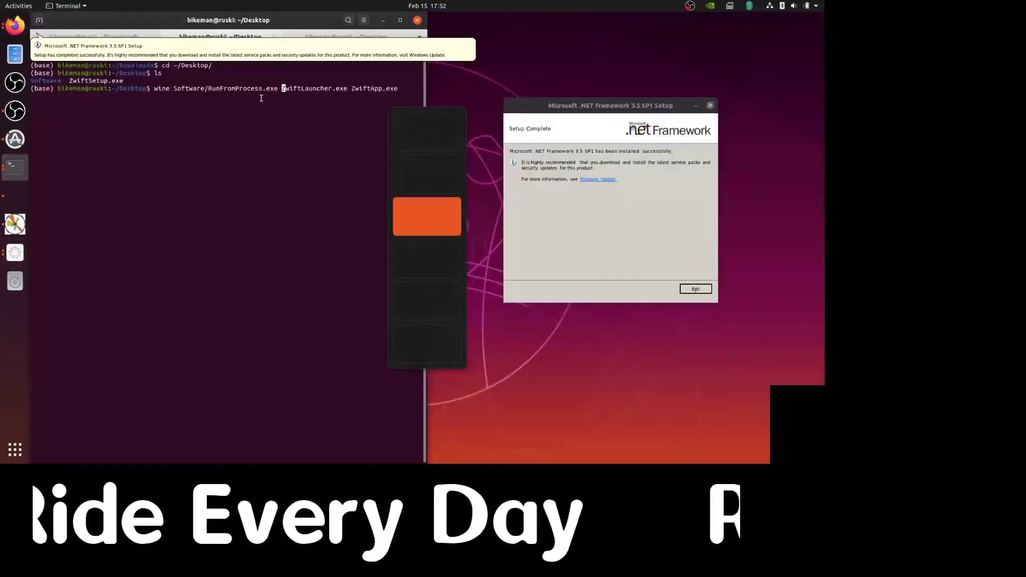
{"action": "left_click", "coordinate": [694, 289]}
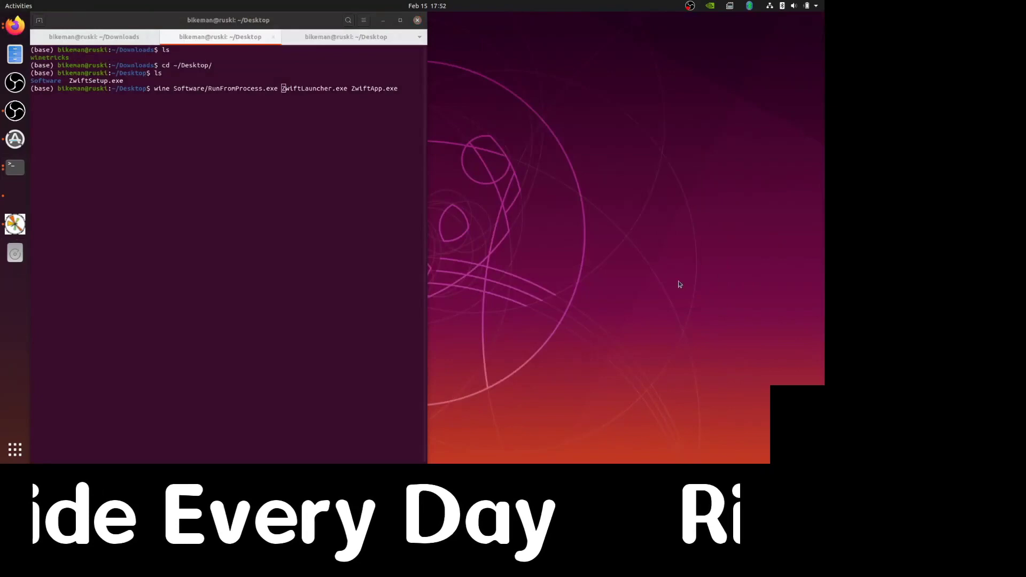
{"action": "left_click", "coordinate": [124, 41]}
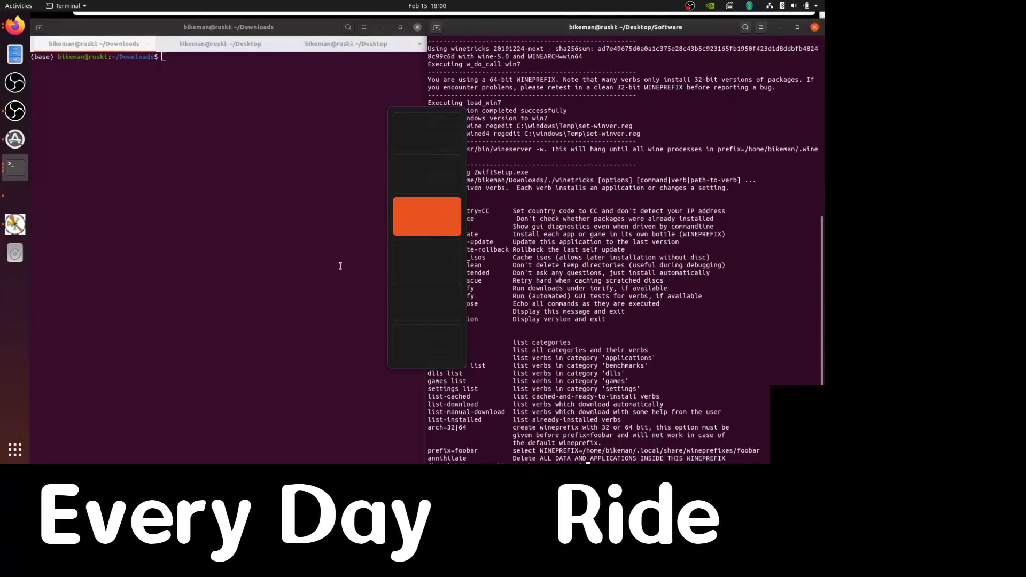
- Clear the ~/Desktop/Software terminal, list its files, and launch the Zwift installer with wine ZwiftSetup.exe
{"action": "type", "text": "clear"}
{"action": "key", "text": "Return"}
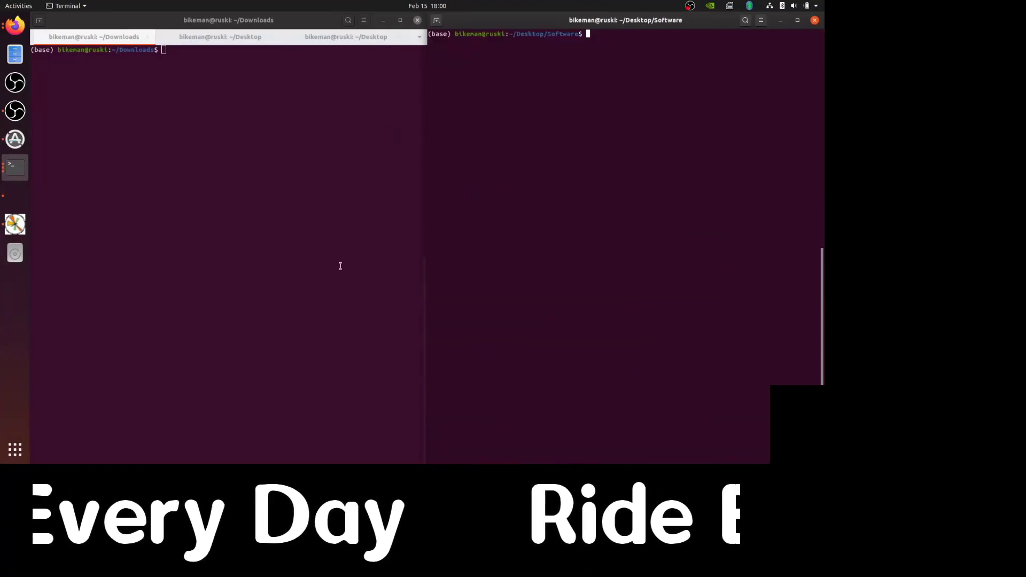
{"action": "type", "text": "ls"}
{"action": "key", "text": "Return"}
{"action": "type", "text": "wine Zw"}
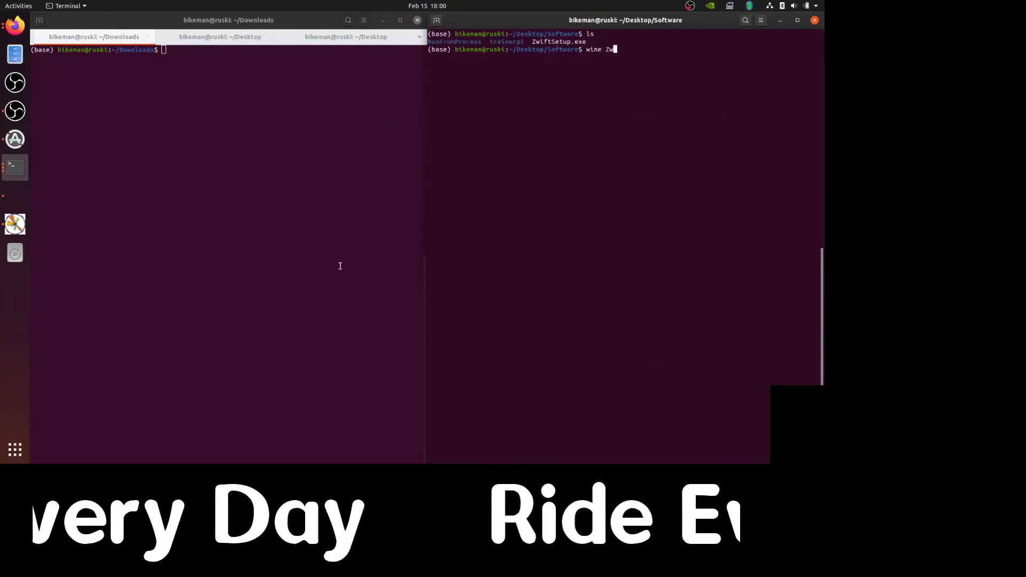
{"action": "key", "text": "Tab"}
{"action": "key", "text": "Return"}
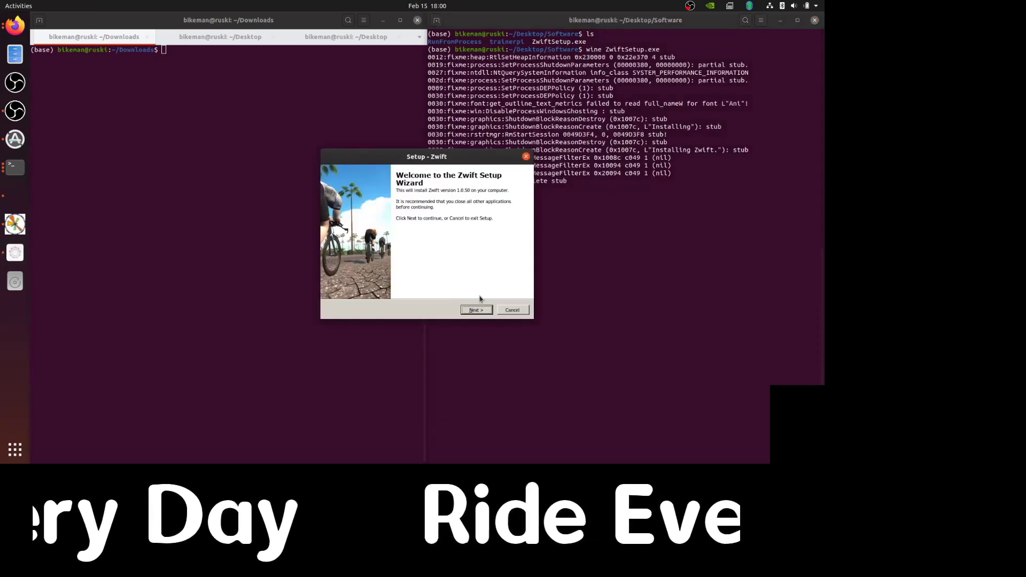
- Accept the Zwift license agreement and complete the installation into C:\Program Files (x86)\Zwift with a desktop icon
{"action": "left_click", "coordinate": [472, 311]}
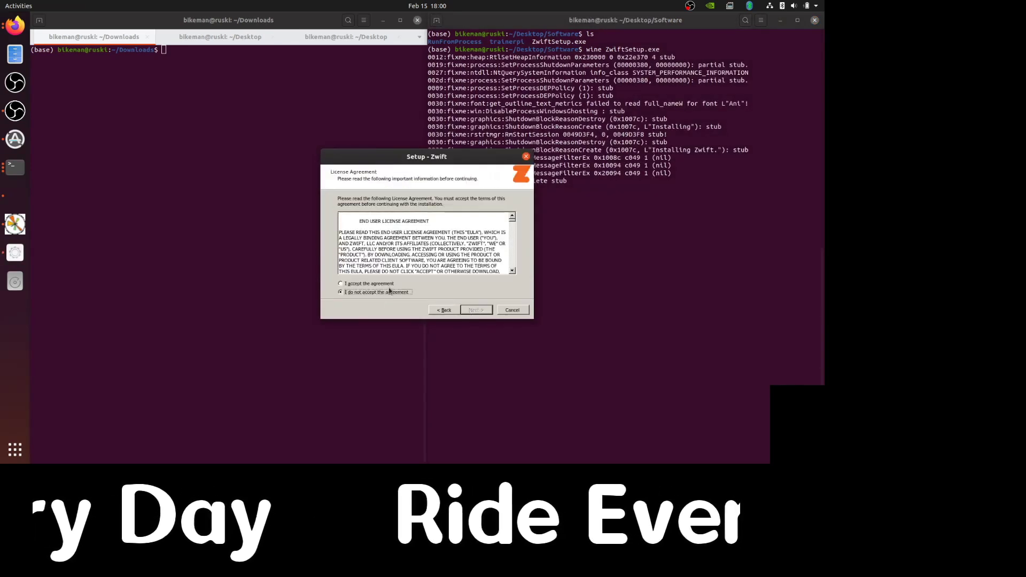
{"action": "left_click", "coordinate": [341, 284]}
{"action": "left_click", "coordinate": [468, 312]}
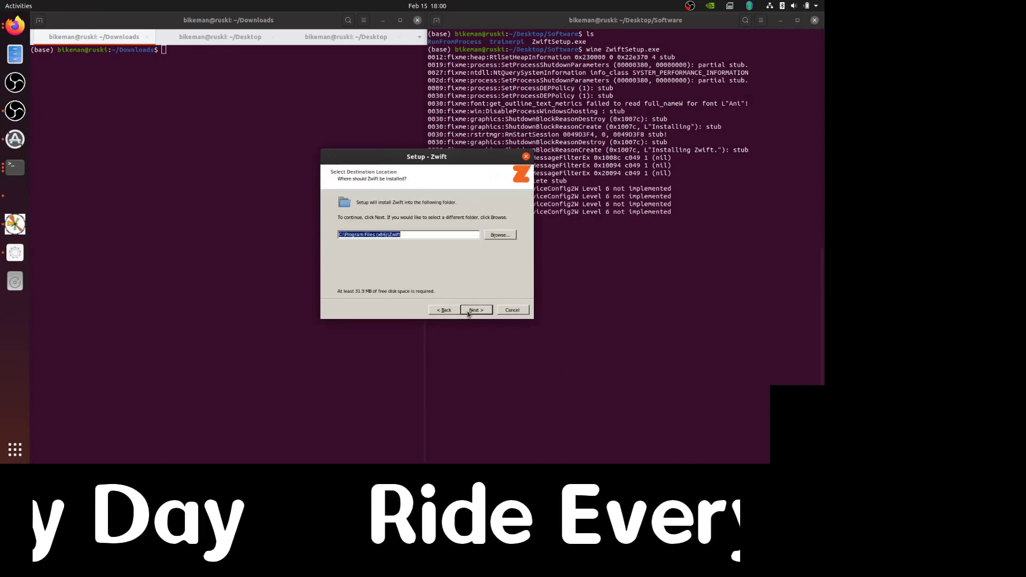
{"action": "left_click", "coordinate": [503, 237]}
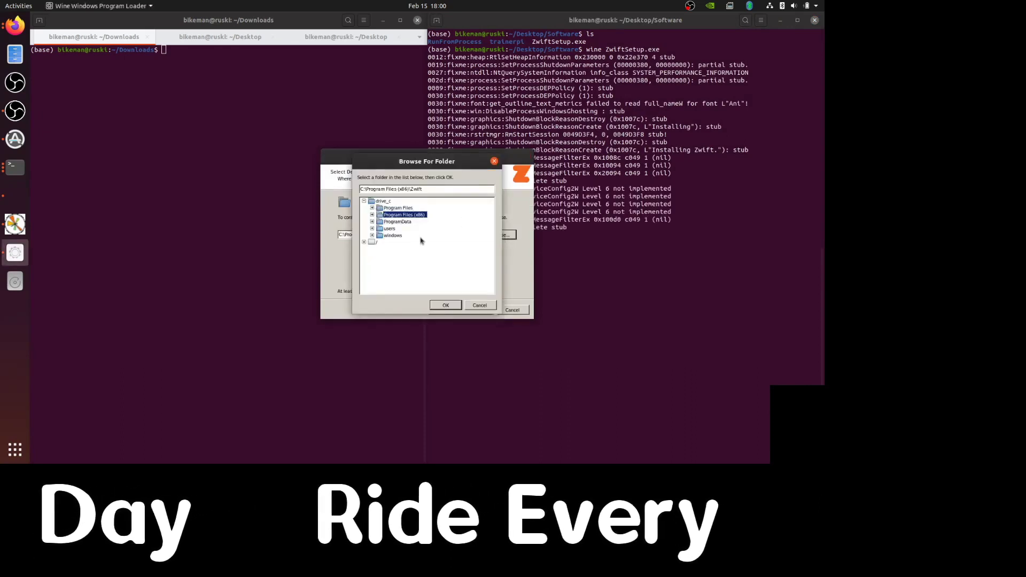
{"action": "key", "text": "Return"}
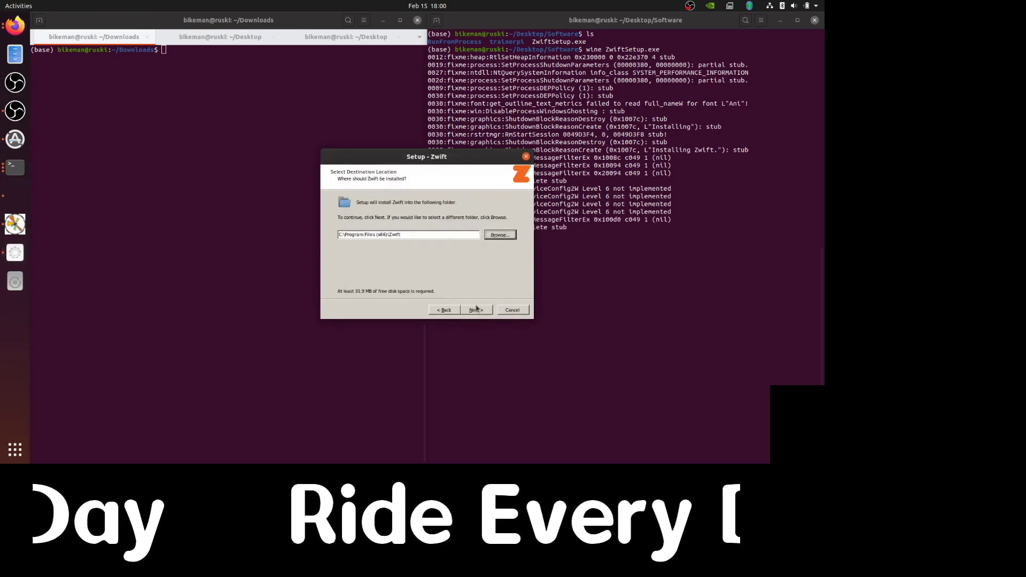
{"action": "left_click", "coordinate": [477, 309]}
{"action": "left_click", "coordinate": [476, 309]}
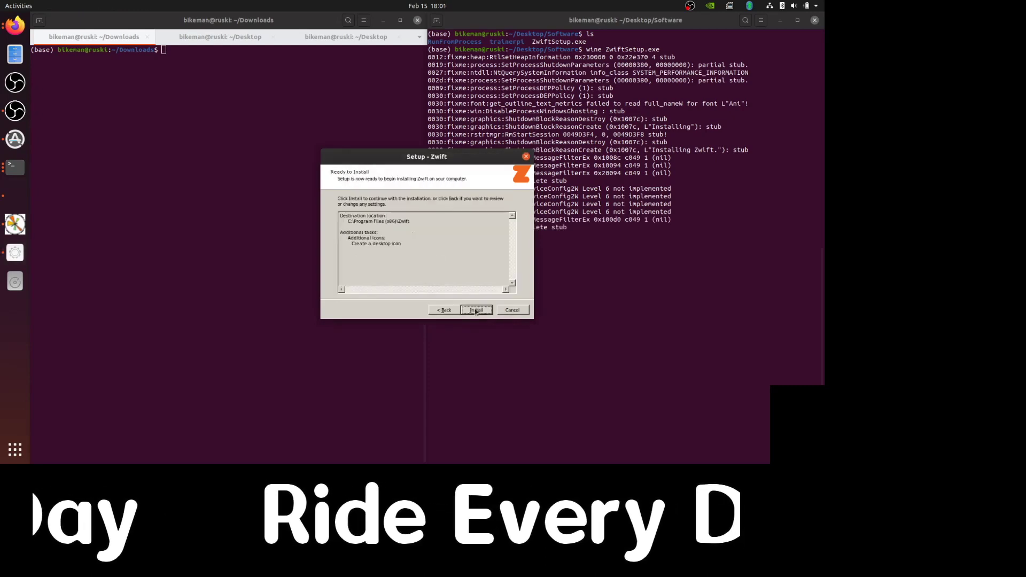
{"action": "left_click", "coordinate": [476, 311]}
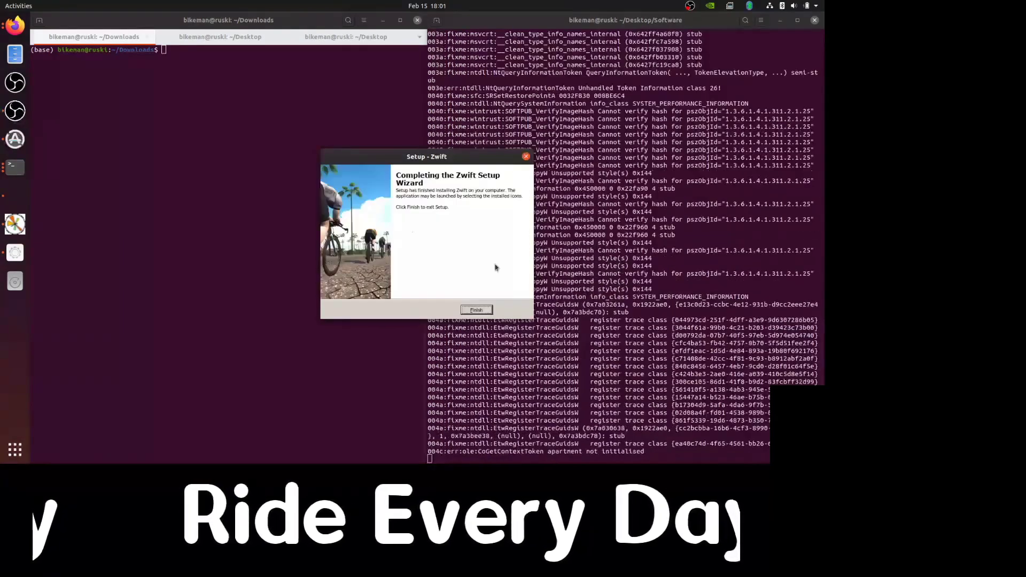
{"action": "left_click", "coordinate": [480, 312]}
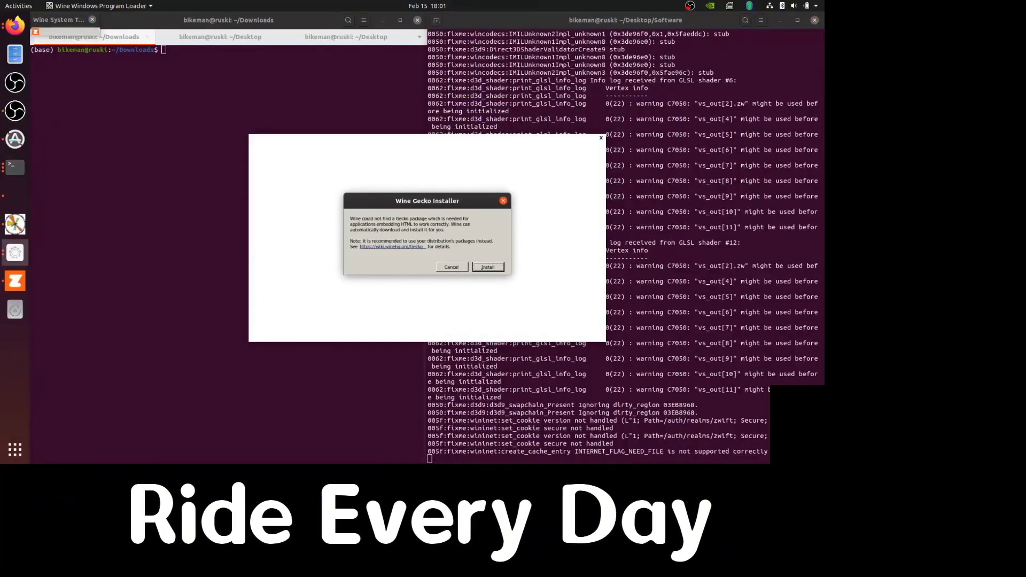
- Start installing the missing Wine Gecko package and bring the ~/Desktop/Software terminal to the front
{"action": "left_click", "coordinate": [488, 267]}
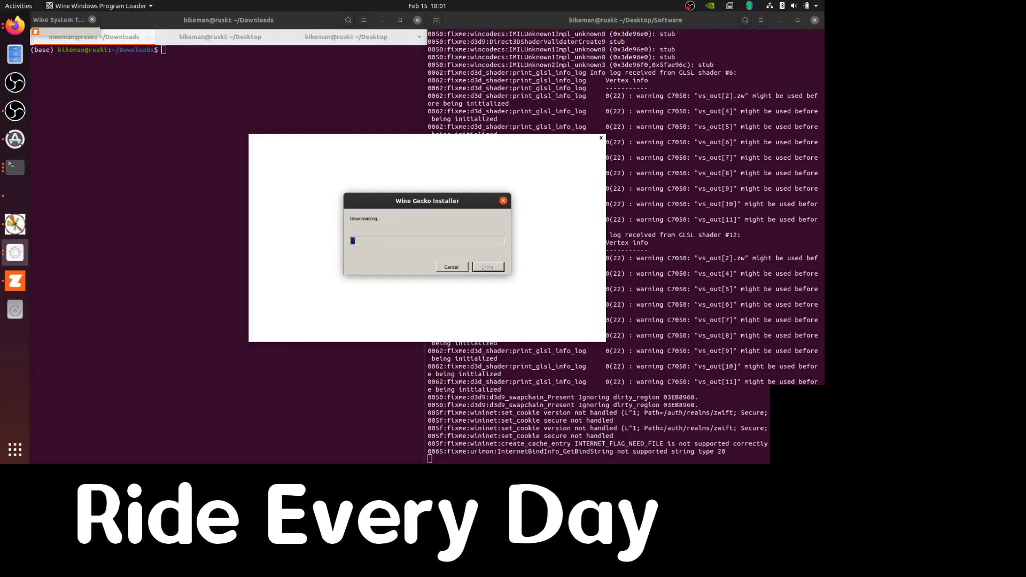
{"action": "left_click", "coordinate": [670, 173]}
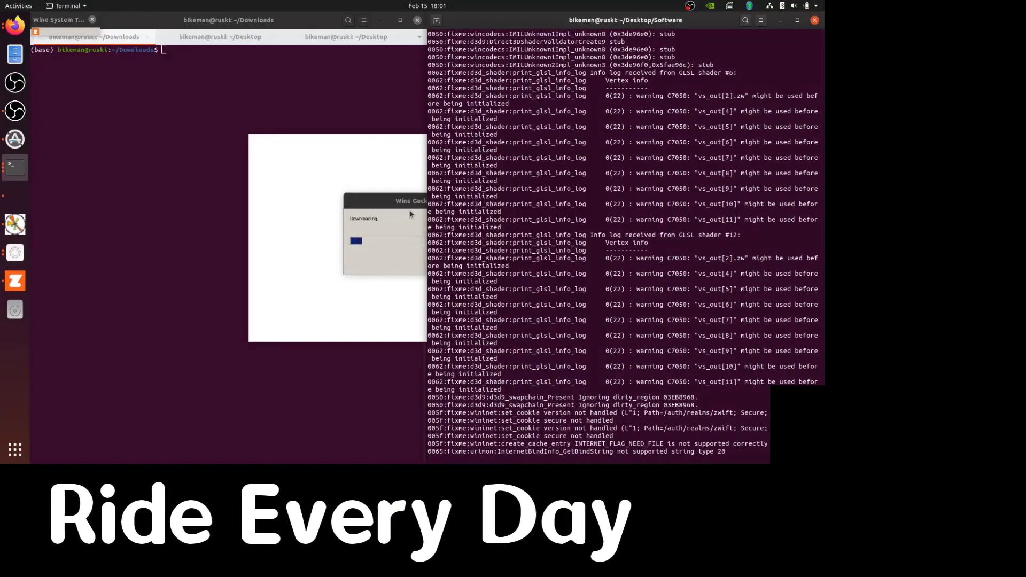
- Move the Wine Gecko download window aside and bring the Zwift launcher in front of the ~/Desktop/Software terminal
{"action": "left_click_drag", "start_coordinate": [410, 201], "coordinate": [357, 210]}
{"action": "left_click", "coordinate": [398, 278]}
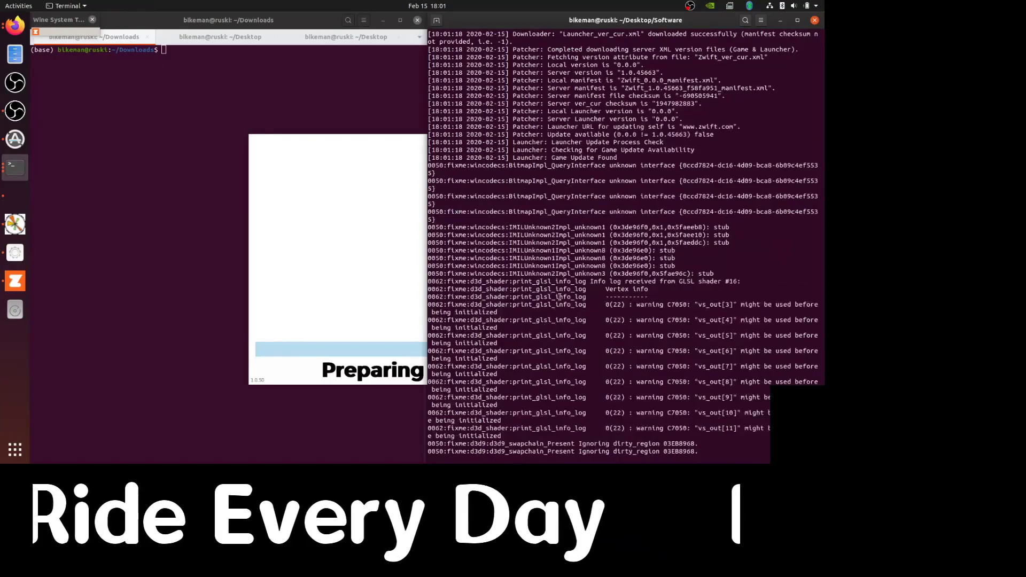
{"action": "left_click", "coordinate": [406, 321]}
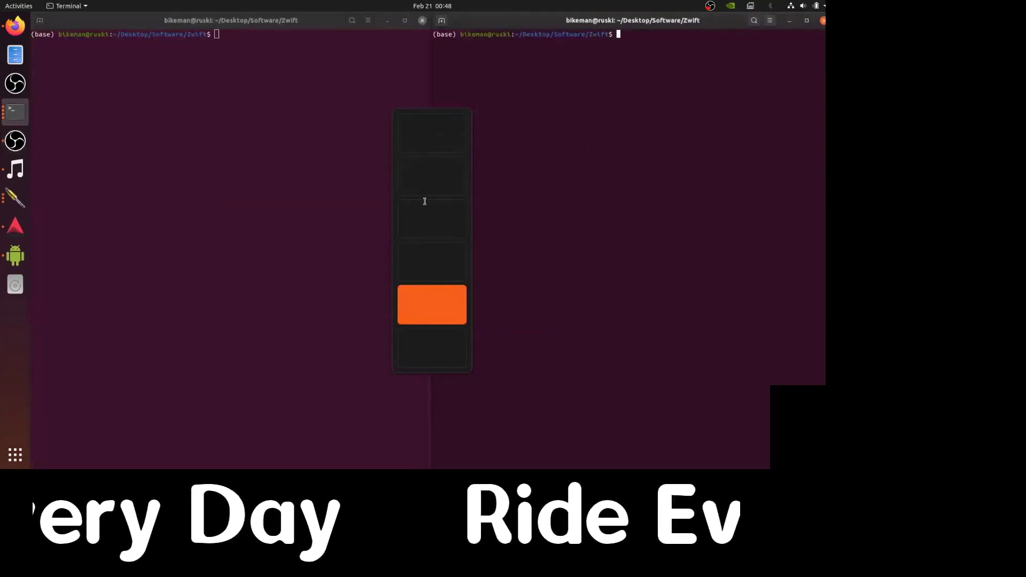
- Launch wine ZwiftLauncher.exe from a ~/Desktop/Software/Zwift terminal and move the launcher window clear of the second terminal
{"action": "left_click", "coordinate": [307, 155]}
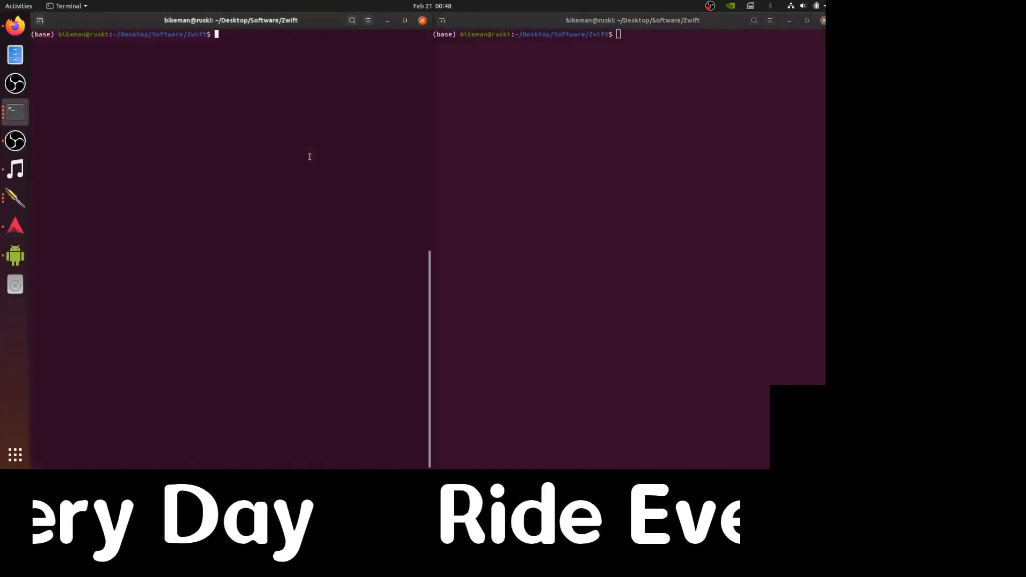
{"action": "type", "text": "wine "}
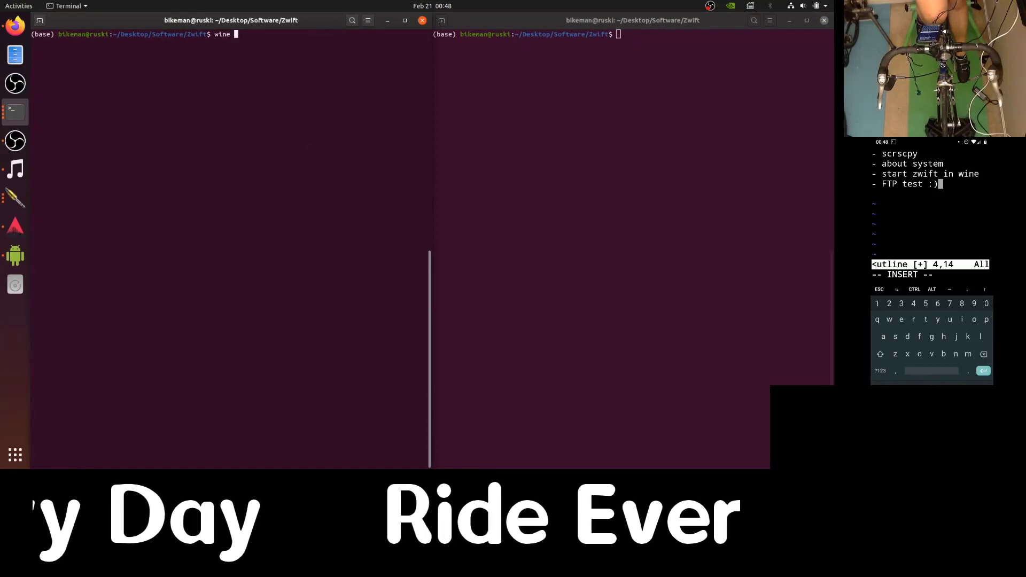
{"action": "type", "text": "ZwiftL"}
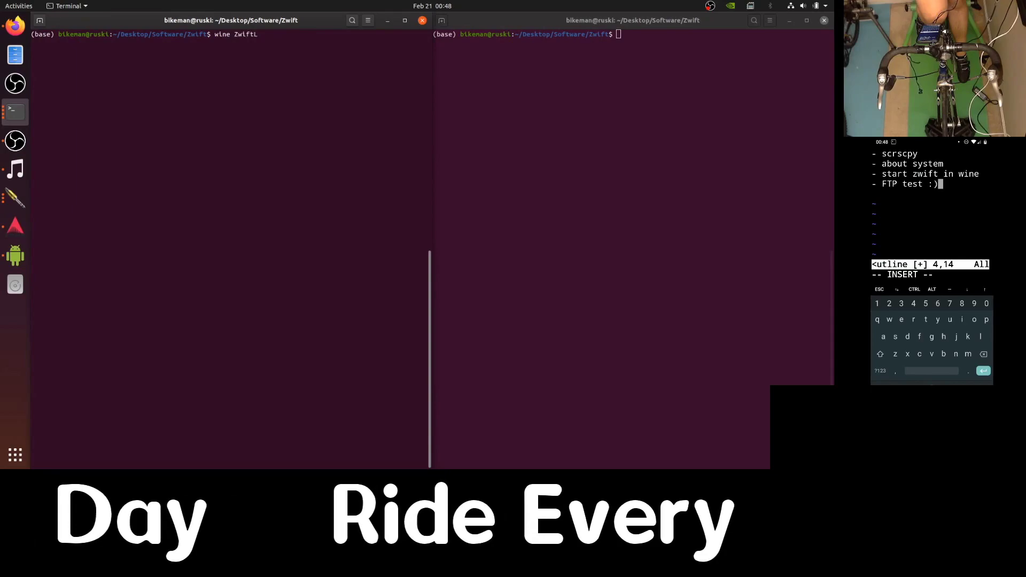
{"action": "key", "text": "Tab"}
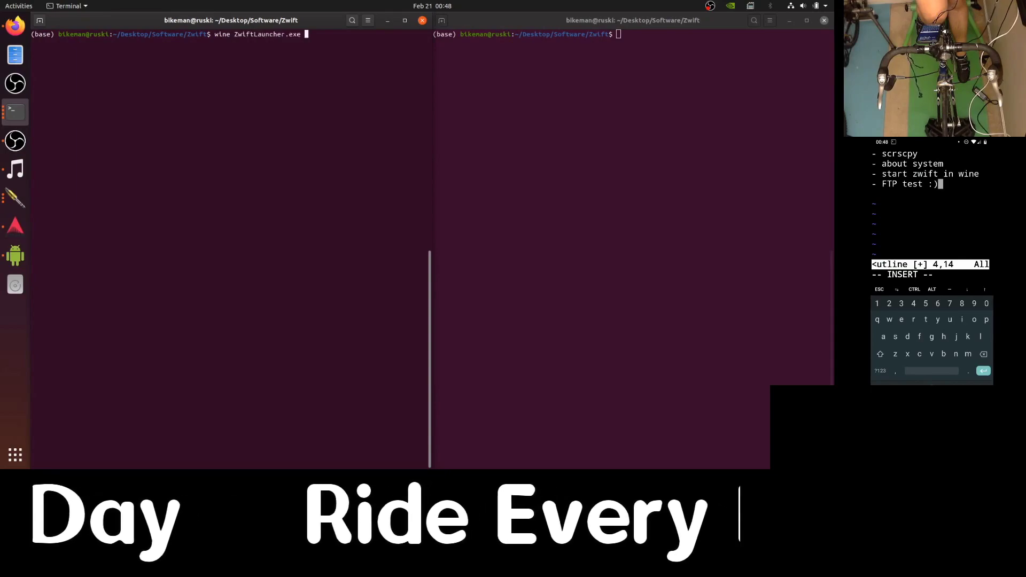
{"action": "key", "text": "Return"}
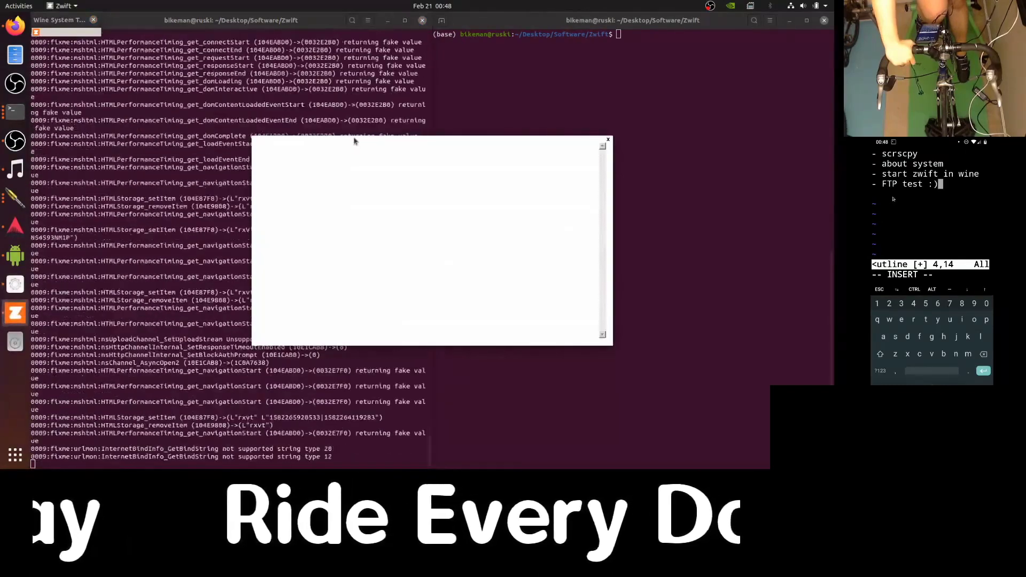
{"action": "left_click_drag", "start_coordinate": [355, 141], "coordinate": [147, 144]}
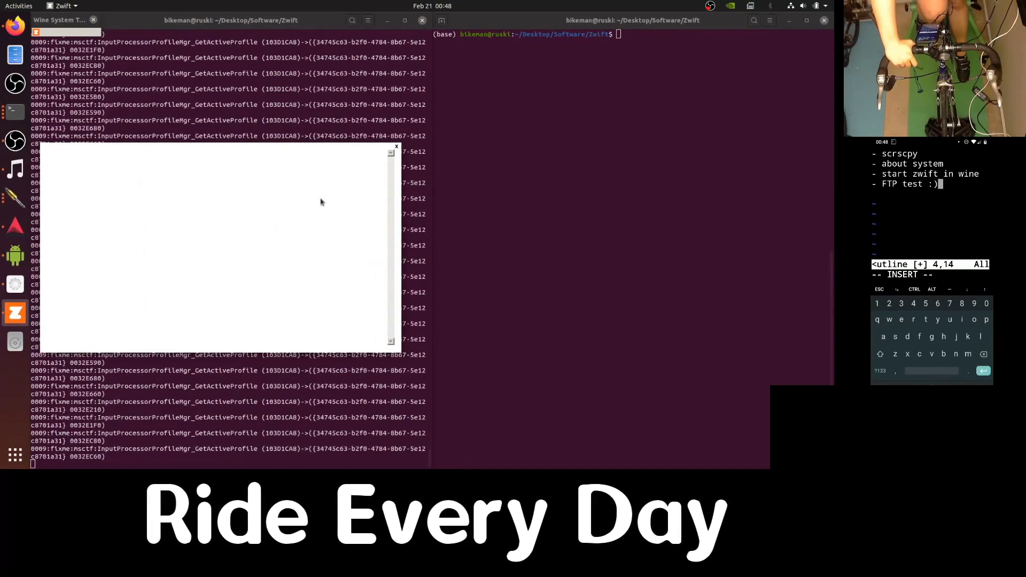
- Enter wine ../RunFromProcess/RunFromProcess.exe in the second ~/Desktop/Software/Zwift terminal without running it
{"action": "left_click", "coordinate": [560, 140]}
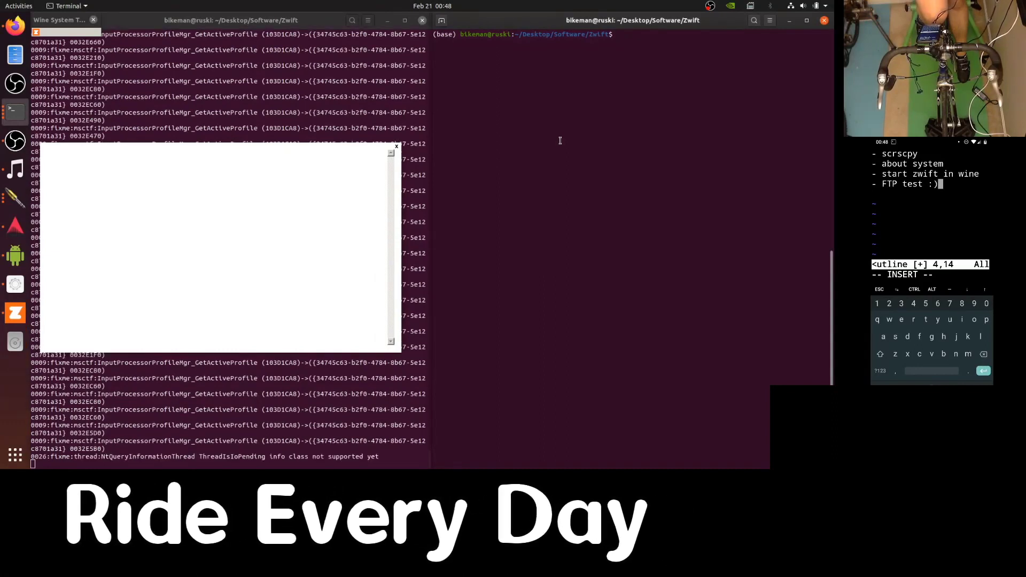
{"action": "type", "text": "../Run"}
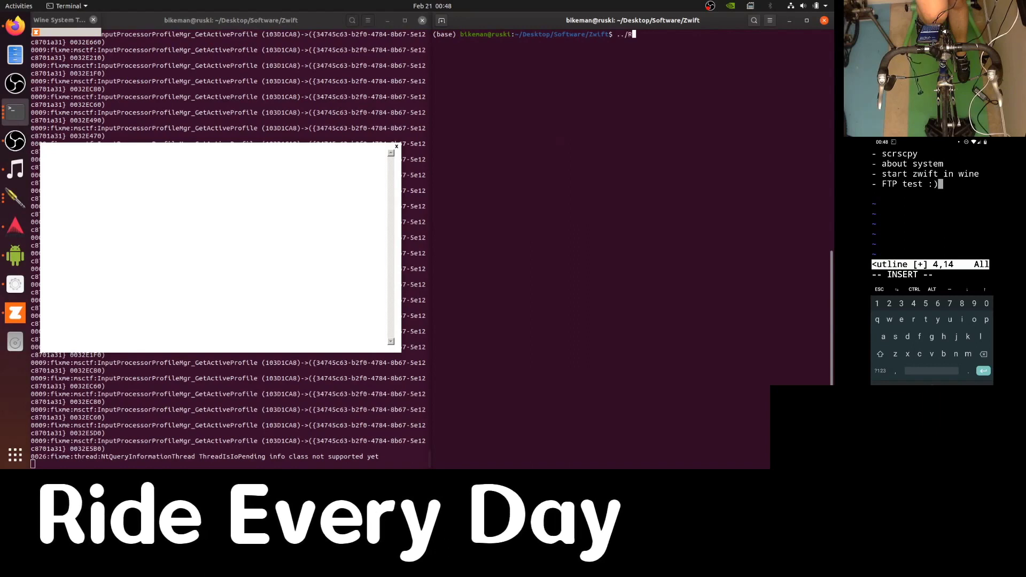
{"action": "key", "text": "Tab"}
{"action": "type", "text": "RunP"}
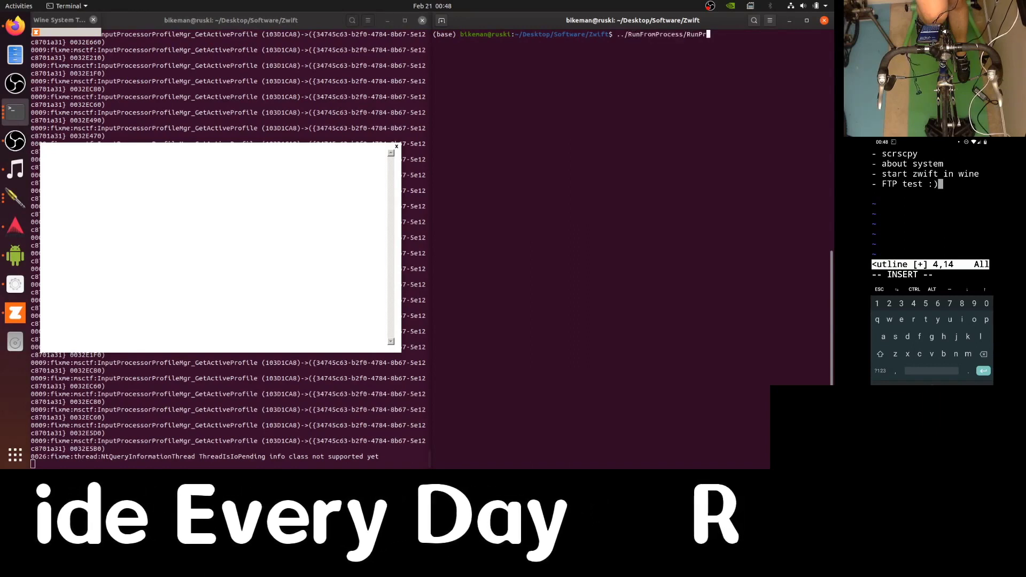
{"action": "key", "text": "ctrl+a"}
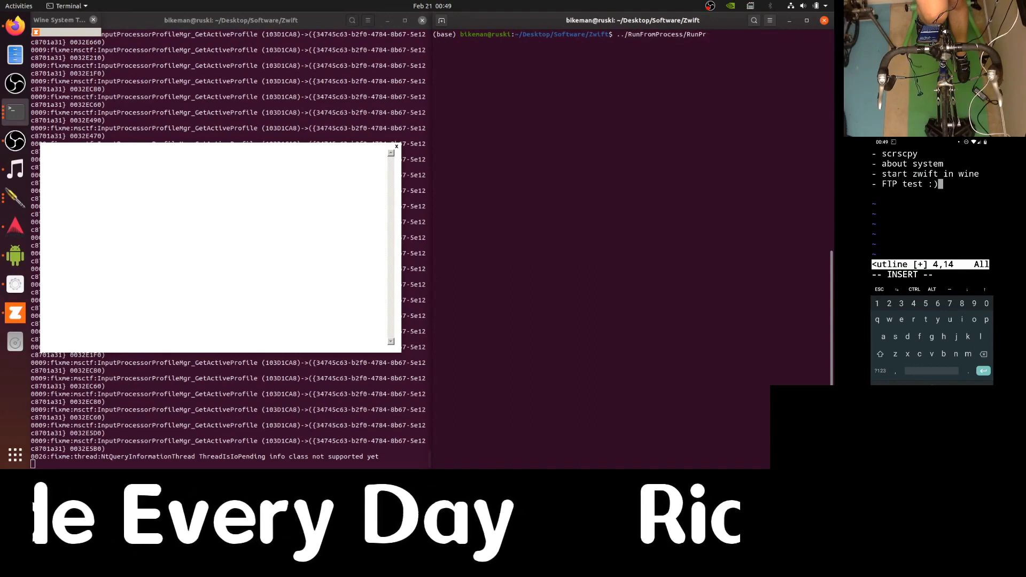
{"action": "type", "text": "wine"}
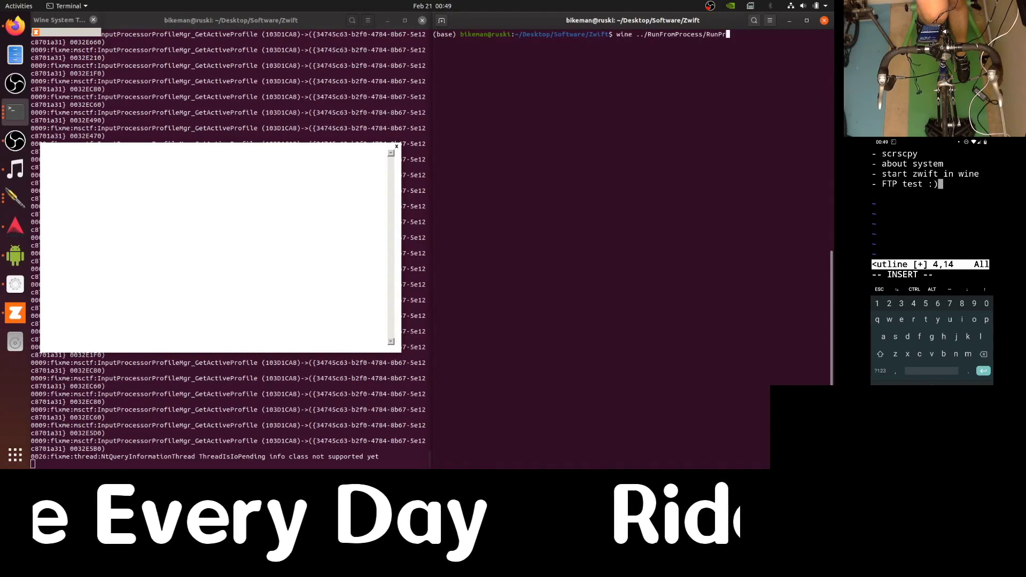
{"action": "key", "text": "BackSpace"}
{"action": "key", "text": "BackSpace"}
{"action": "key", "text": "BackSpace"}
{"action": "key", "text": "Tab"}
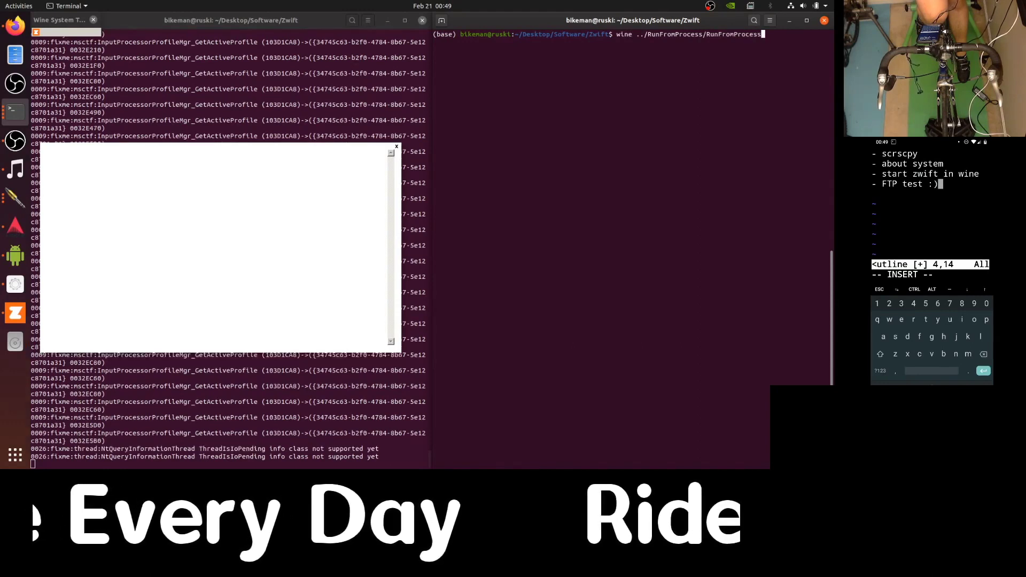
{"action": "type", "text": "."}
{"action": "key", "text": "Tab"}
- Add ZwiftLauncher.exe and ZwiftApp.exe as arguments to the RunFromProcess command and run it
{"action": "type", "text": "ZwiftL"}
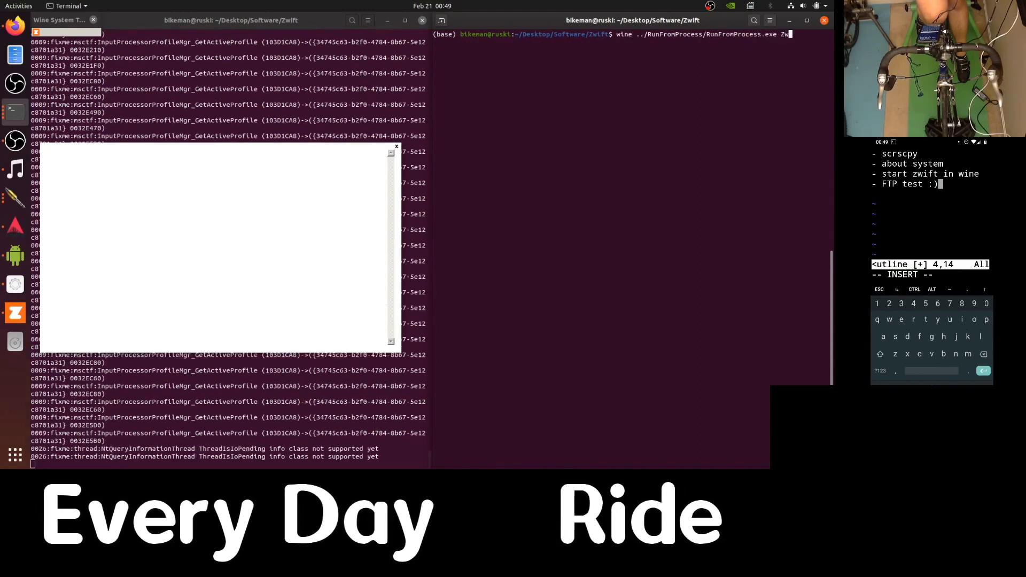
{"action": "key", "text": "Tab"}
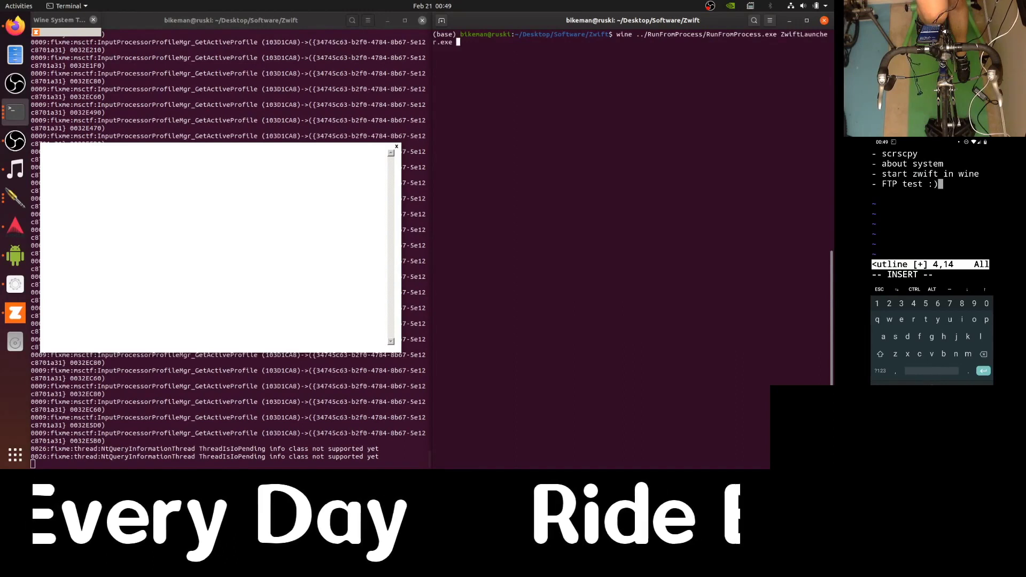
{"action": "type", "text": "Zwift"}
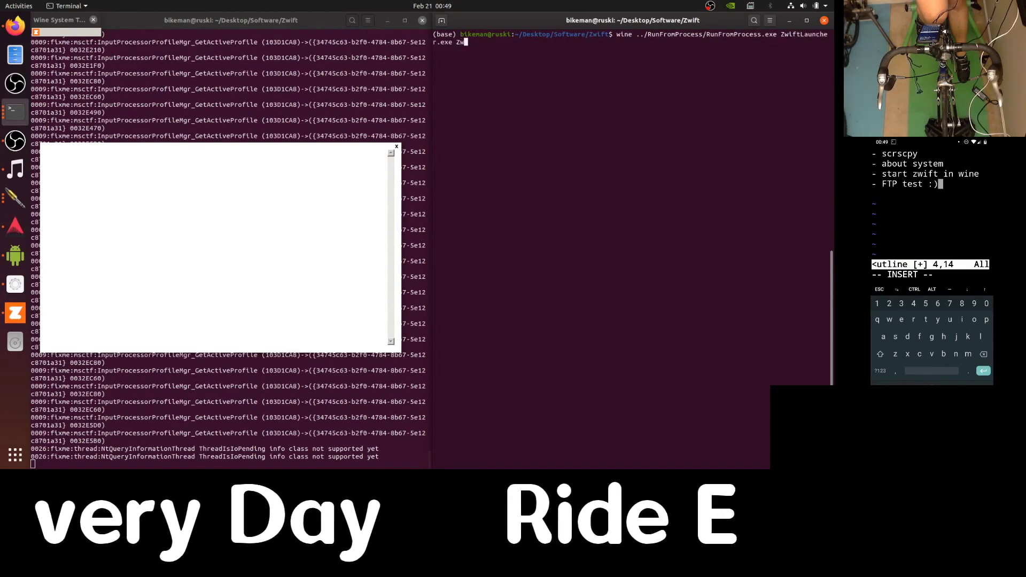
{"action": "type", "text": "A"}
{"action": "key", "text": "Tab"}
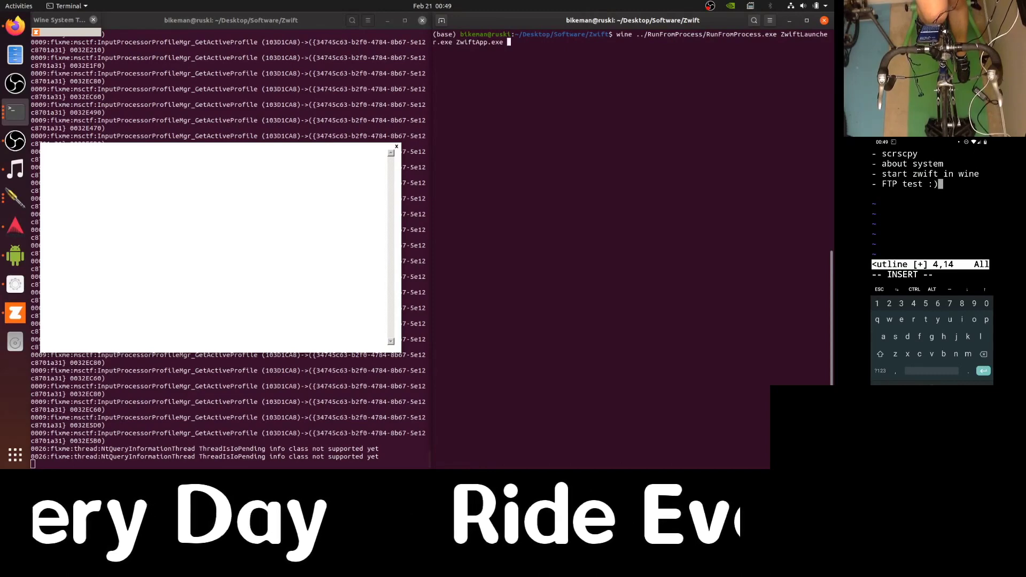
{"action": "key", "text": "Return"}
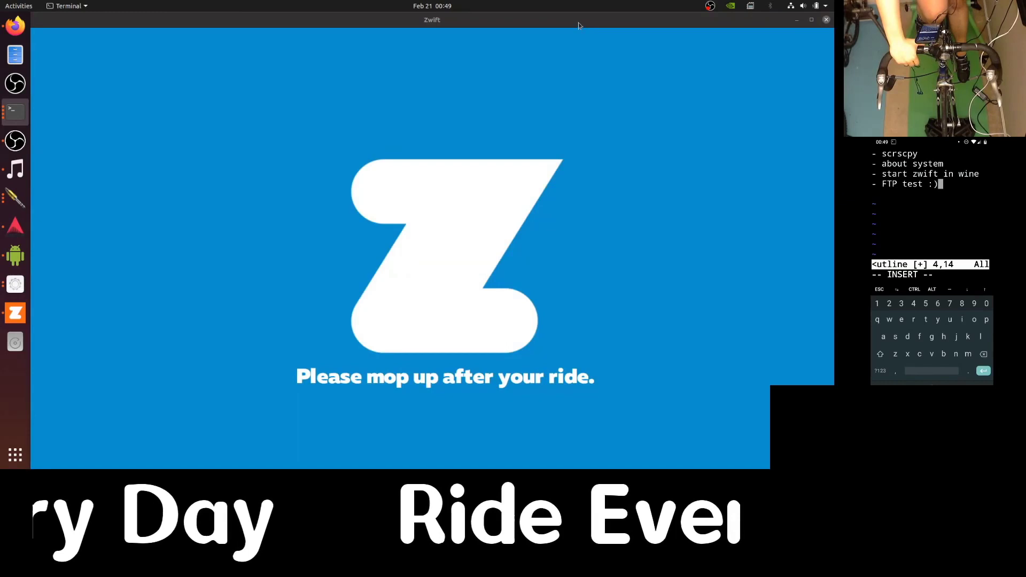
- Shrink the Zwift game window and reposition it on the desktop
{"action": "left_click_drag", "start_coordinate": [579, 25], "coordinate": [483, 30]}
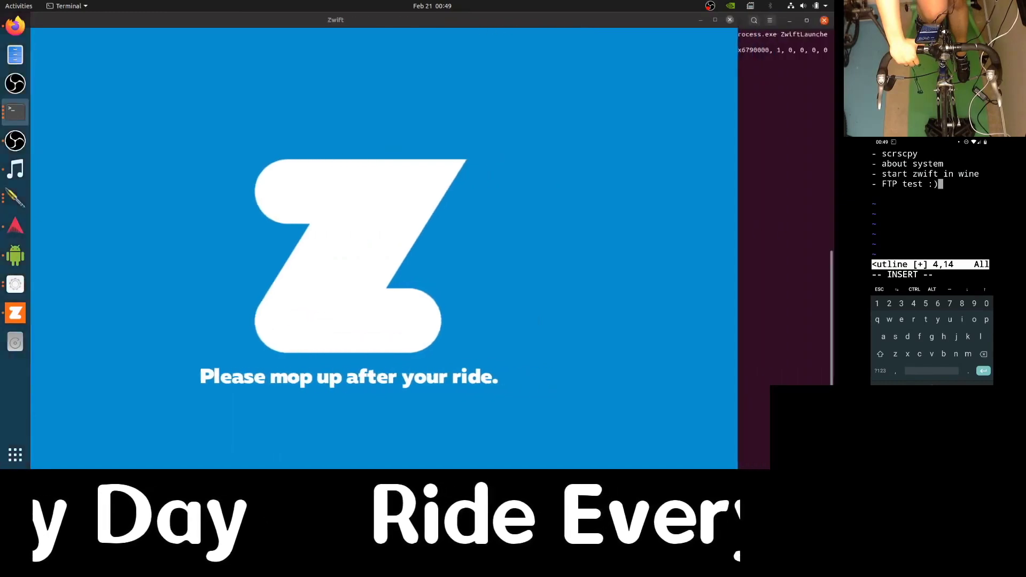
{"action": "left_click_drag", "start_coordinate": [737, 466], "coordinate": [416, 325]}
{"action": "left_click_drag", "start_coordinate": [223, 23], "coordinate": [421, 66]}
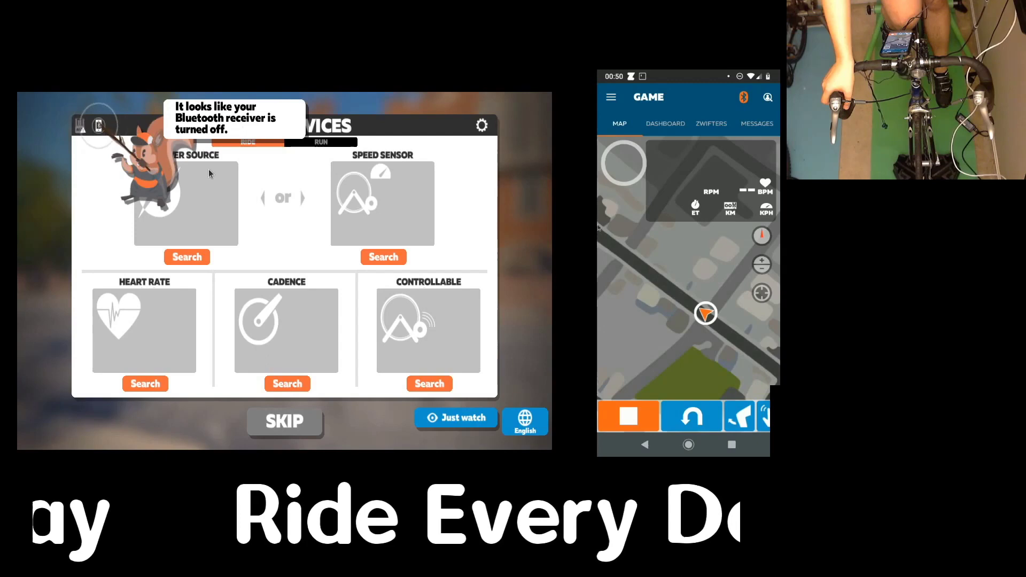
- Pair the BSCBLE V1.5 155 speed sensor with tire size 700x25c and confirm the Kurt Kinetic Road Machine as the trainer
{"action": "left_click", "coordinate": [379, 257]}
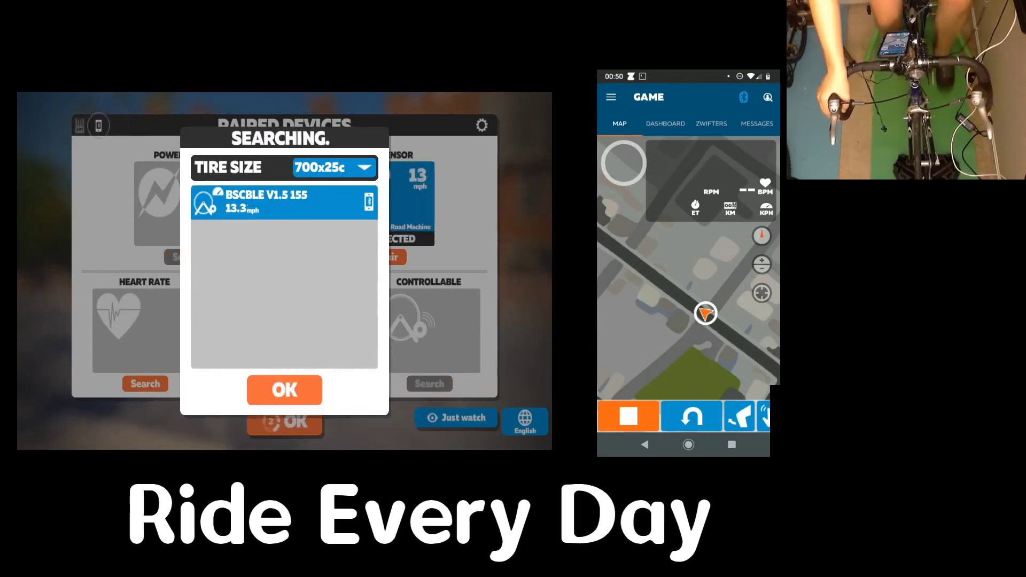
{"action": "left_click", "coordinate": [278, 387]}
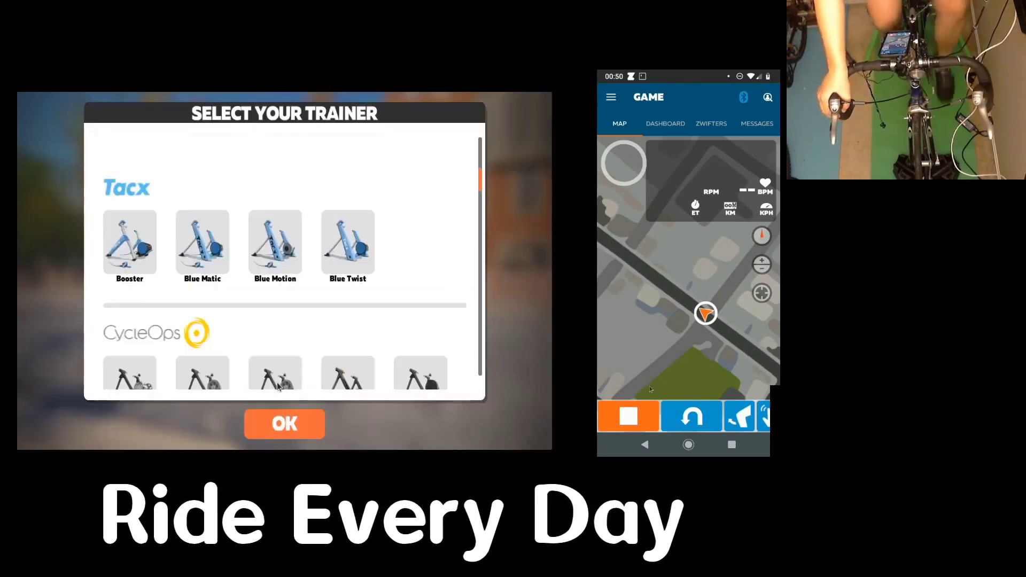
{"action": "left_click", "coordinate": [275, 421]}
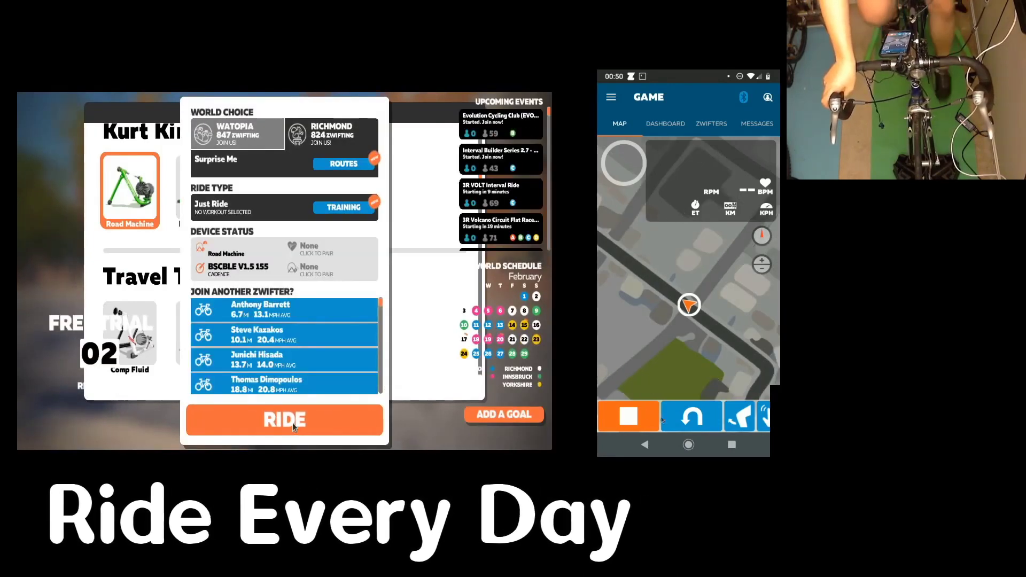
- Choose the FTP Test (shorter) workout and start the ride, confirming the Kurt Kinetic Road Machine trainer
{"action": "left_click", "coordinate": [293, 423]}
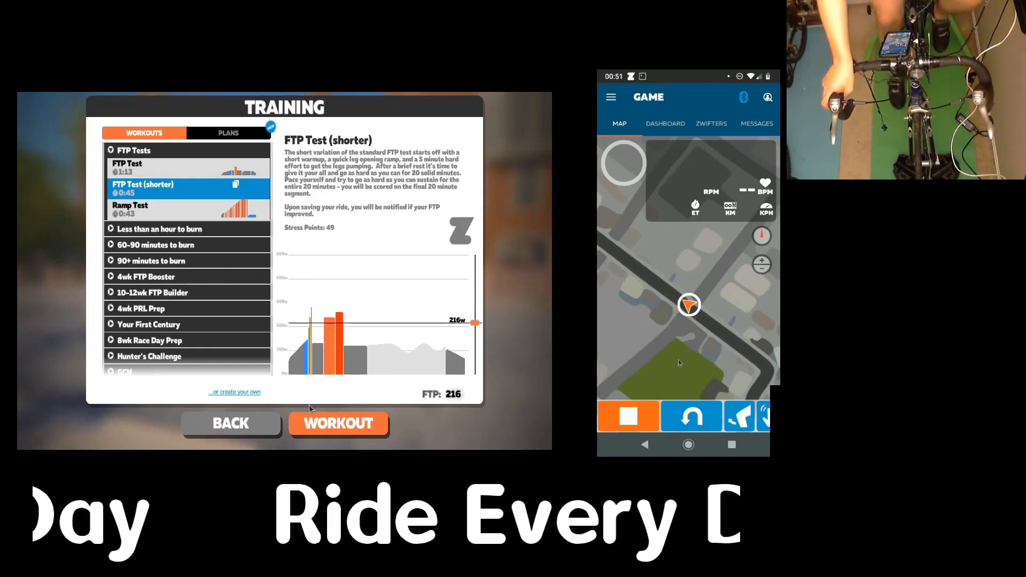
{"action": "left_click", "coordinate": [312, 426]}
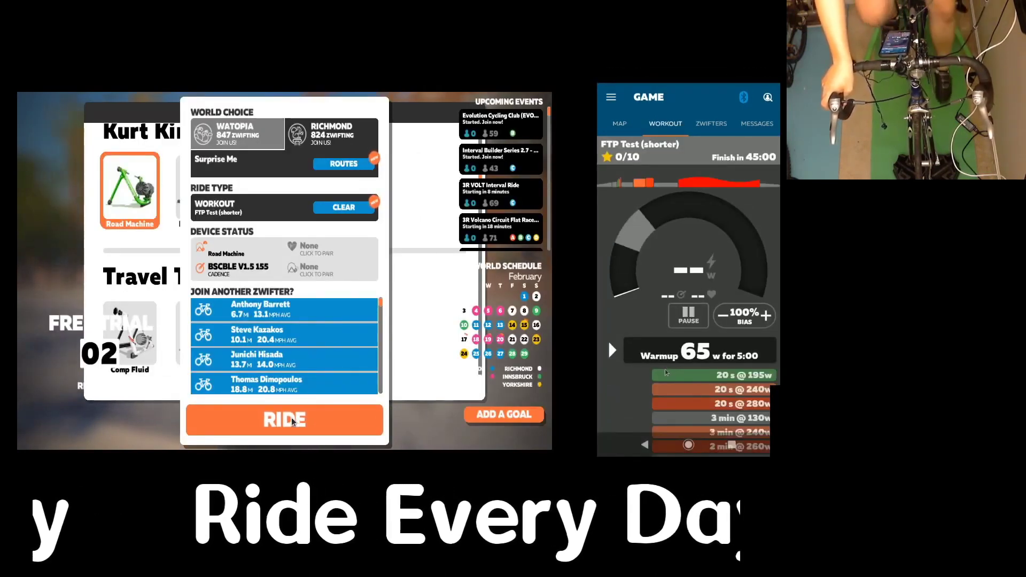
{"action": "left_click", "coordinate": [292, 422]}
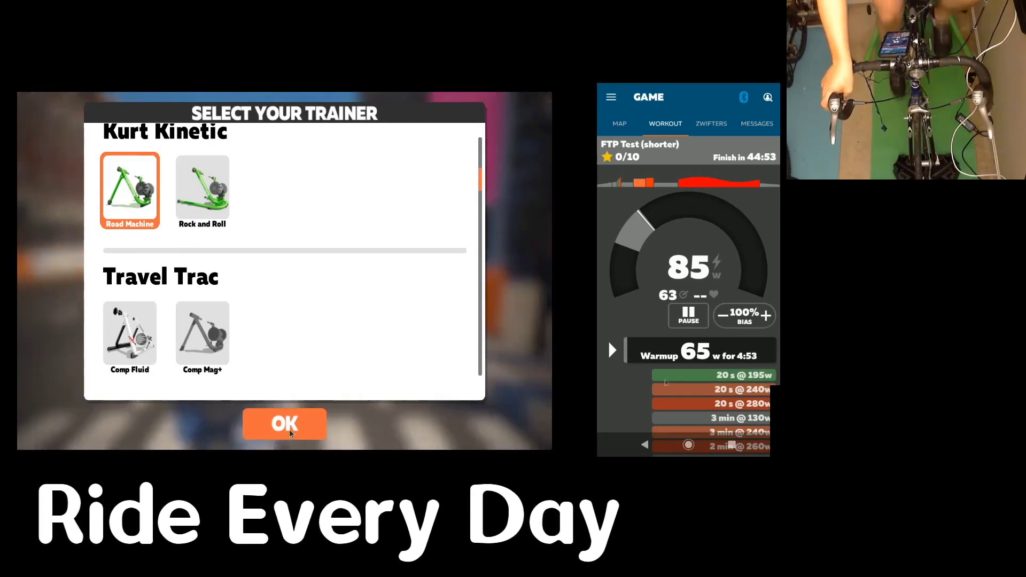
{"action": "left_click", "coordinate": [275, 434]}
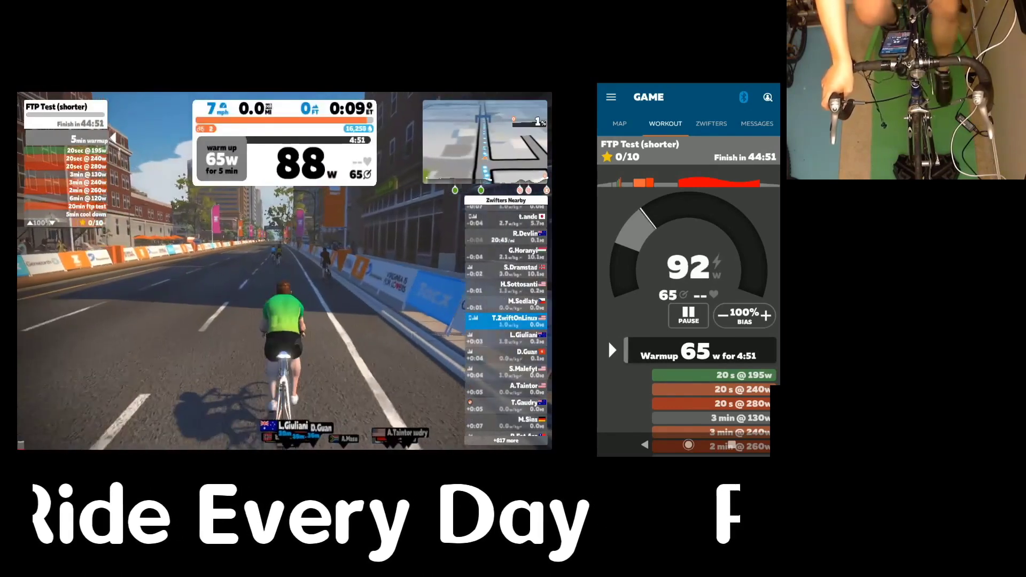